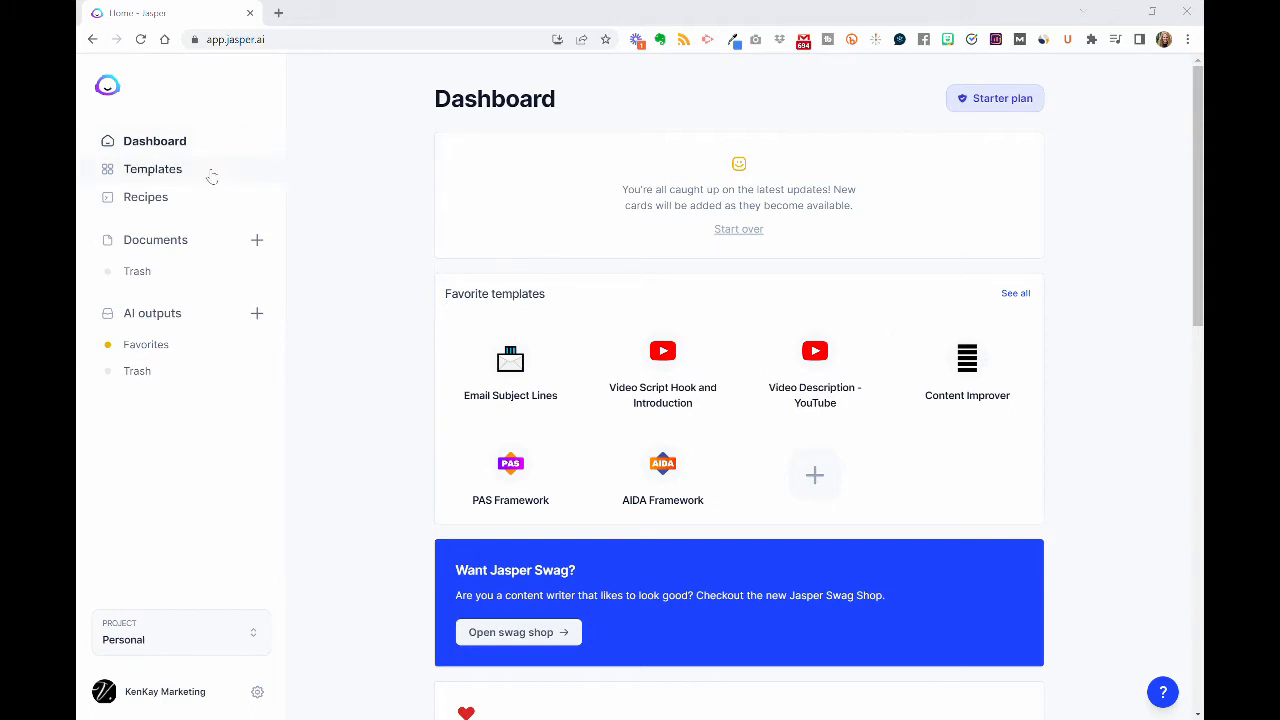
Open the template library and mark the Product Description template as a favorite.
click(160, 169)
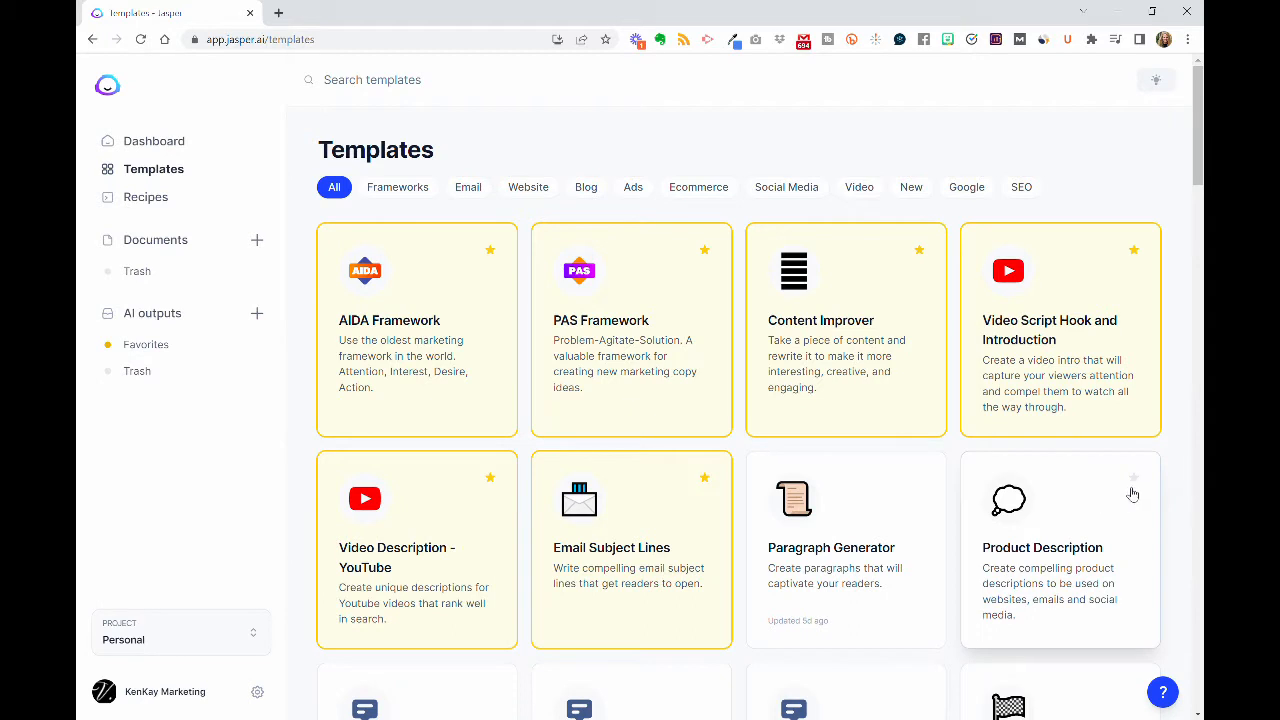
click(1135, 479)
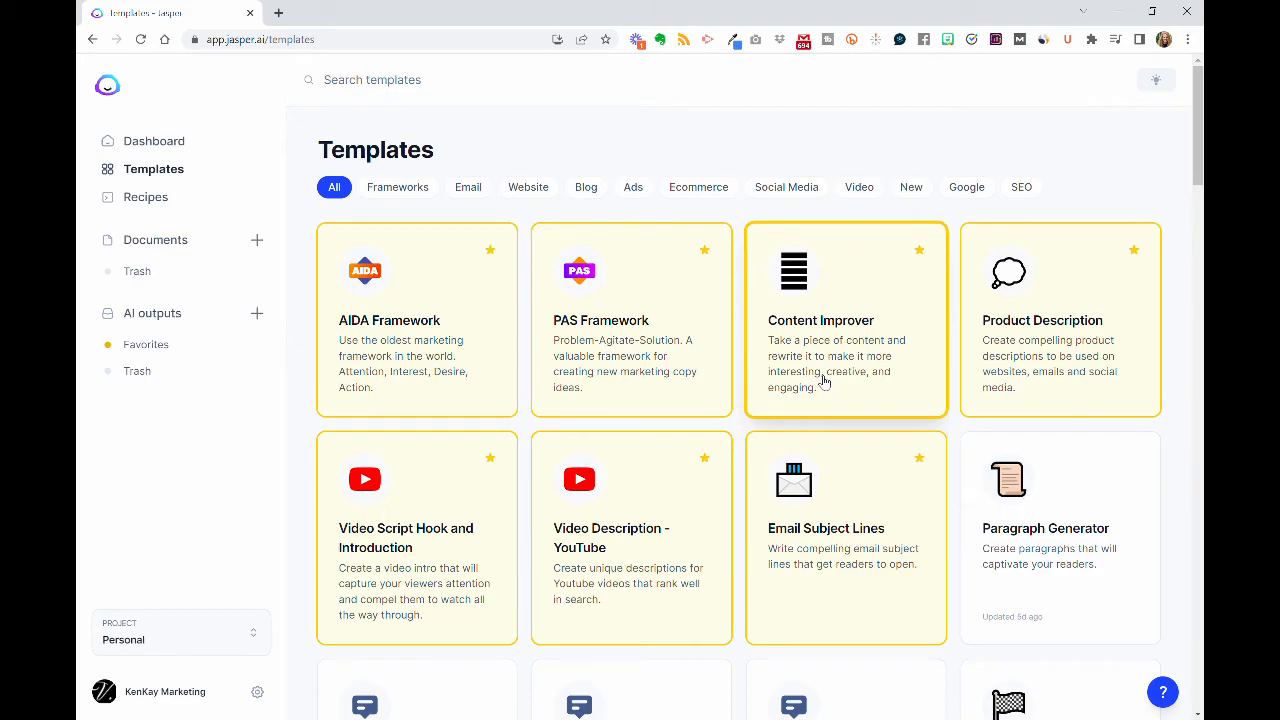
Remove every favorited template from the favorites, from AIDA Framework through Email Subject Lines.
scroll(817, 417, down, 15)
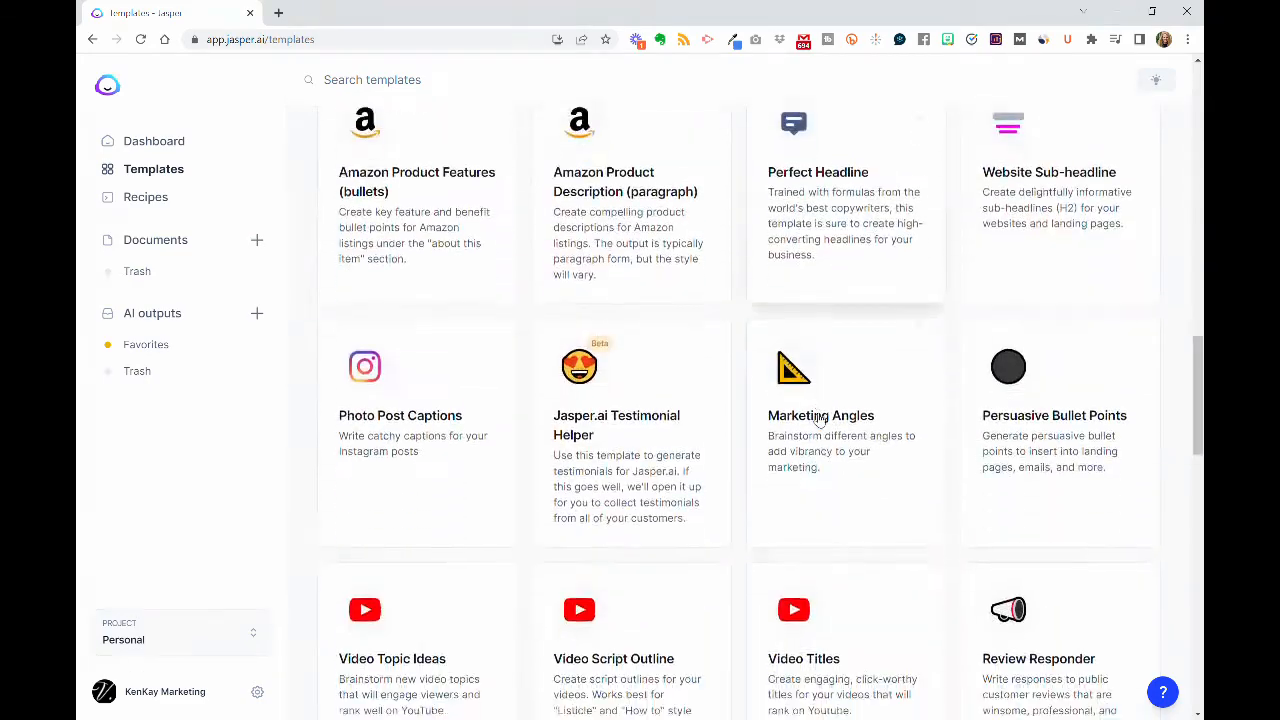
scroll(817, 417, up, 15)
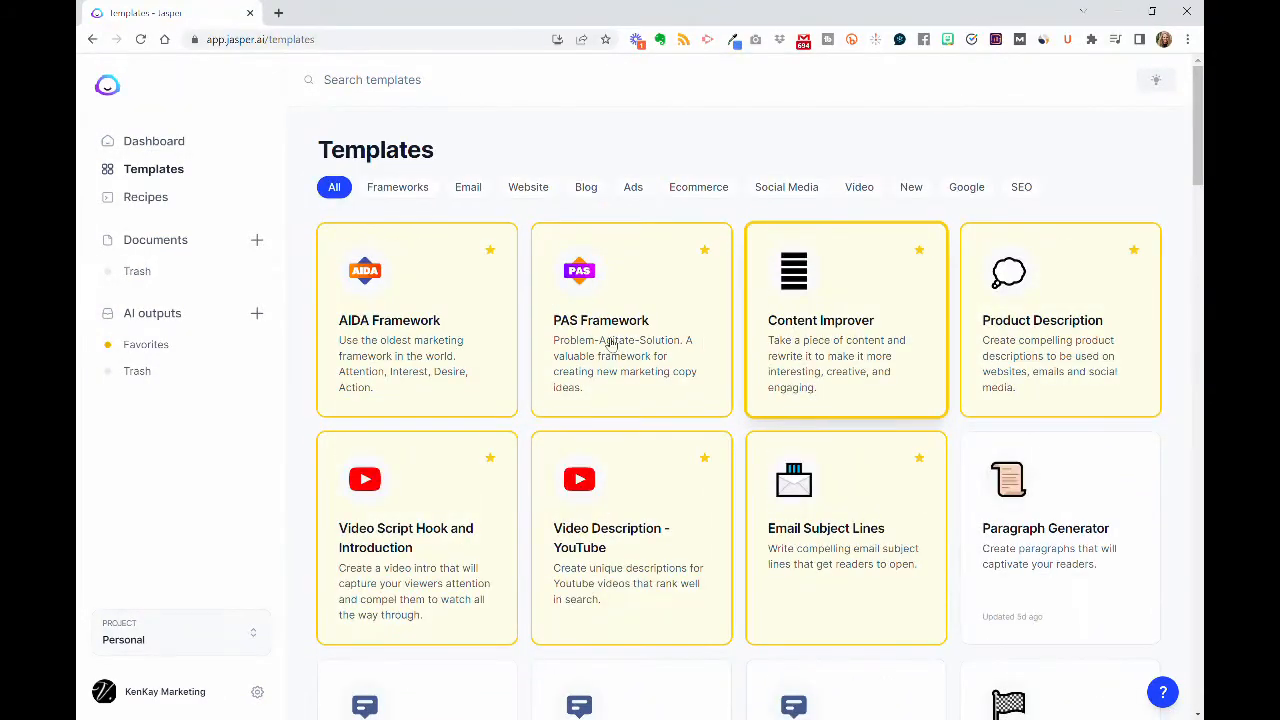
click(490, 250)
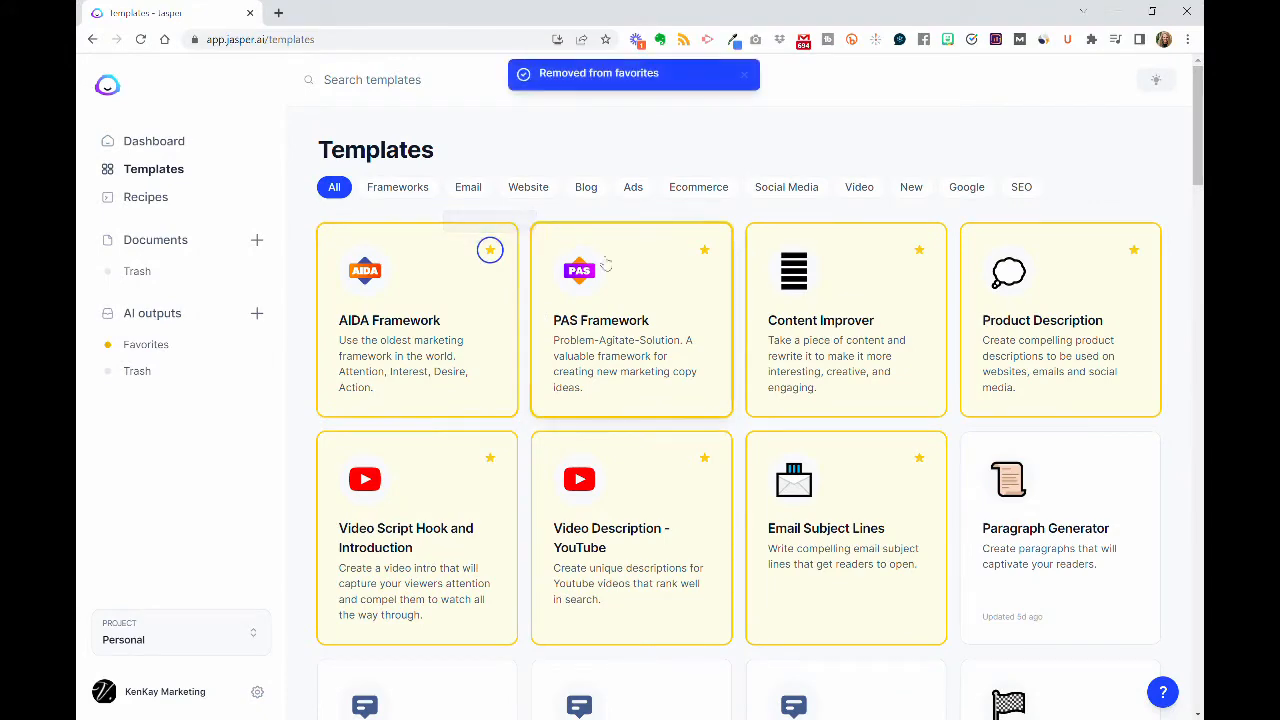
click(704, 250)
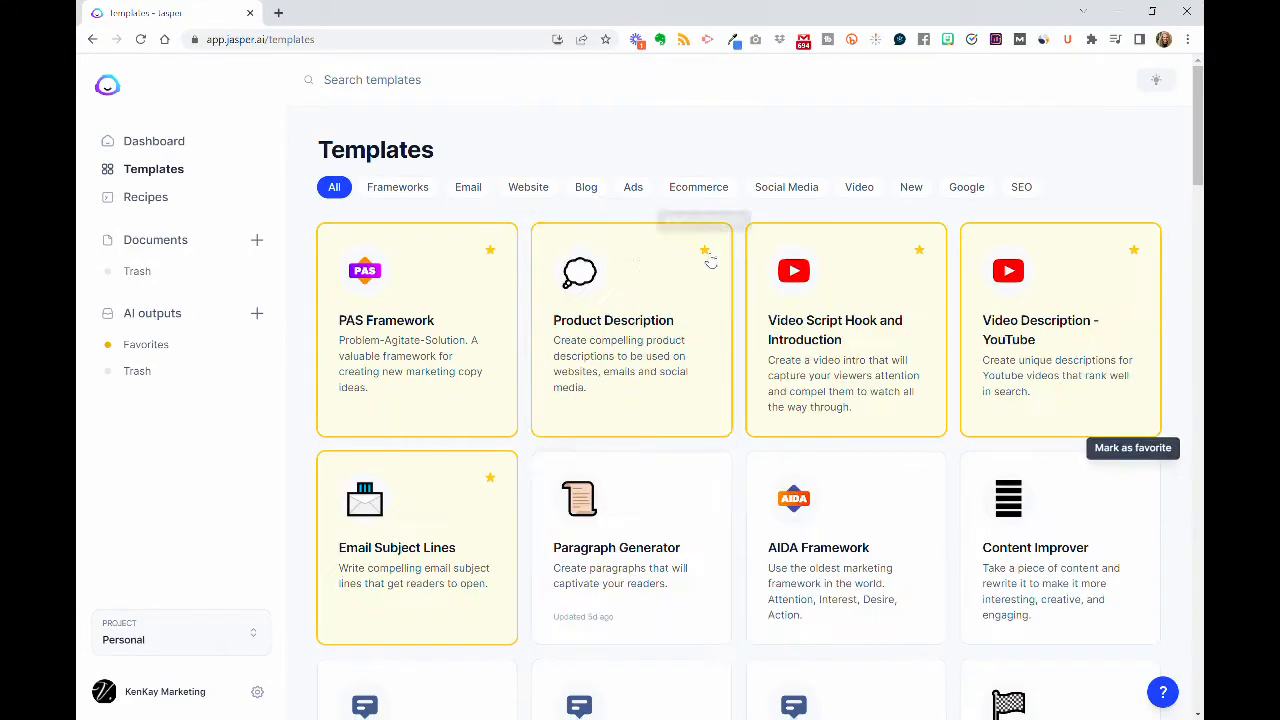
click(490, 250)
click(494, 255)
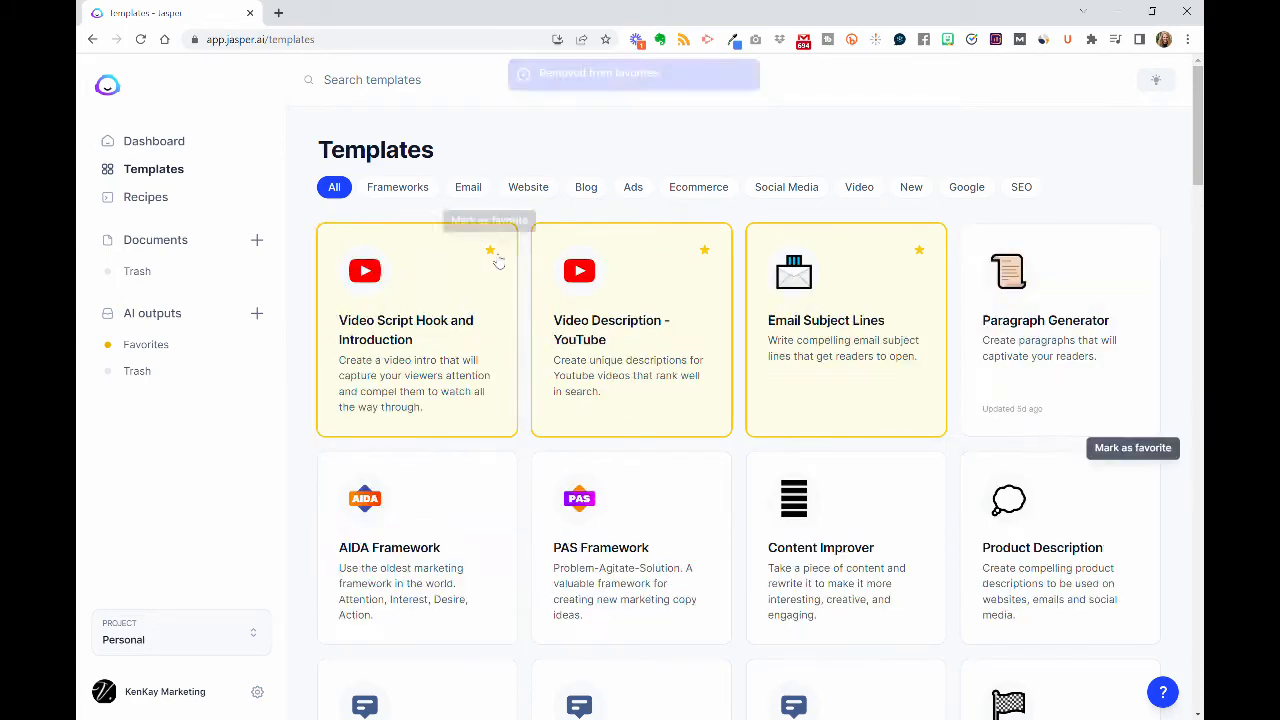
click(493, 254)
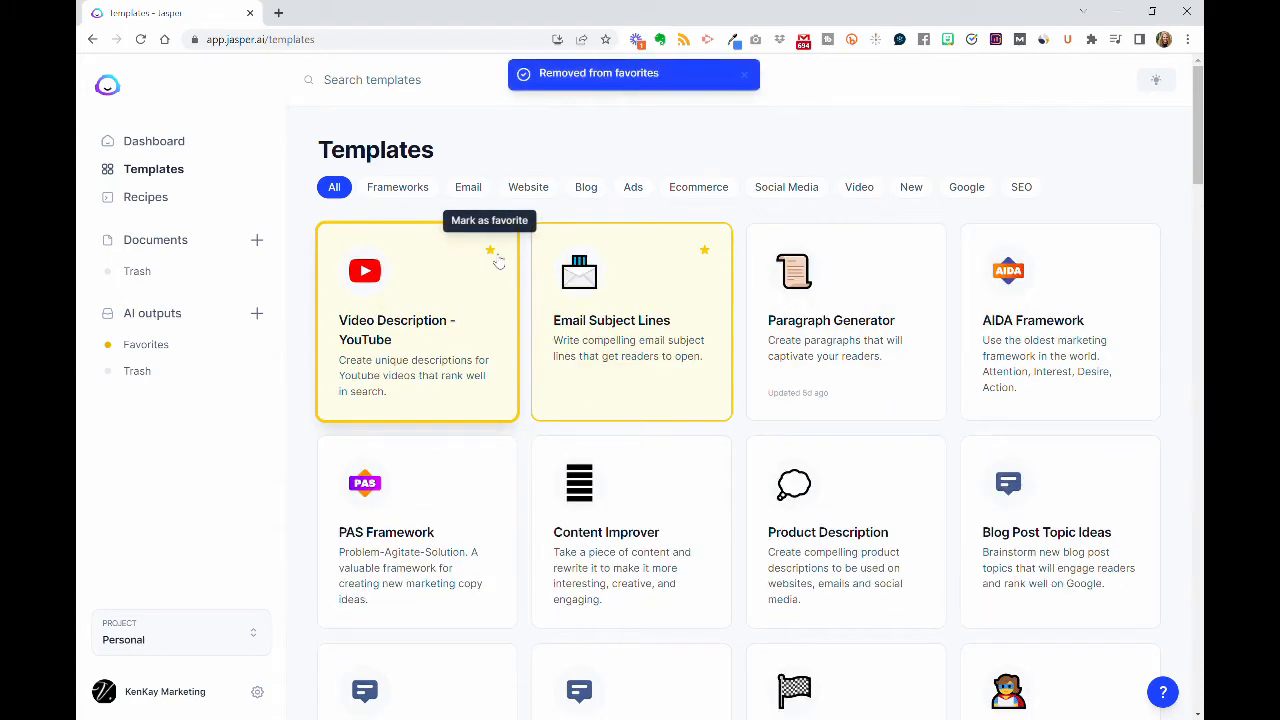
click(492, 252)
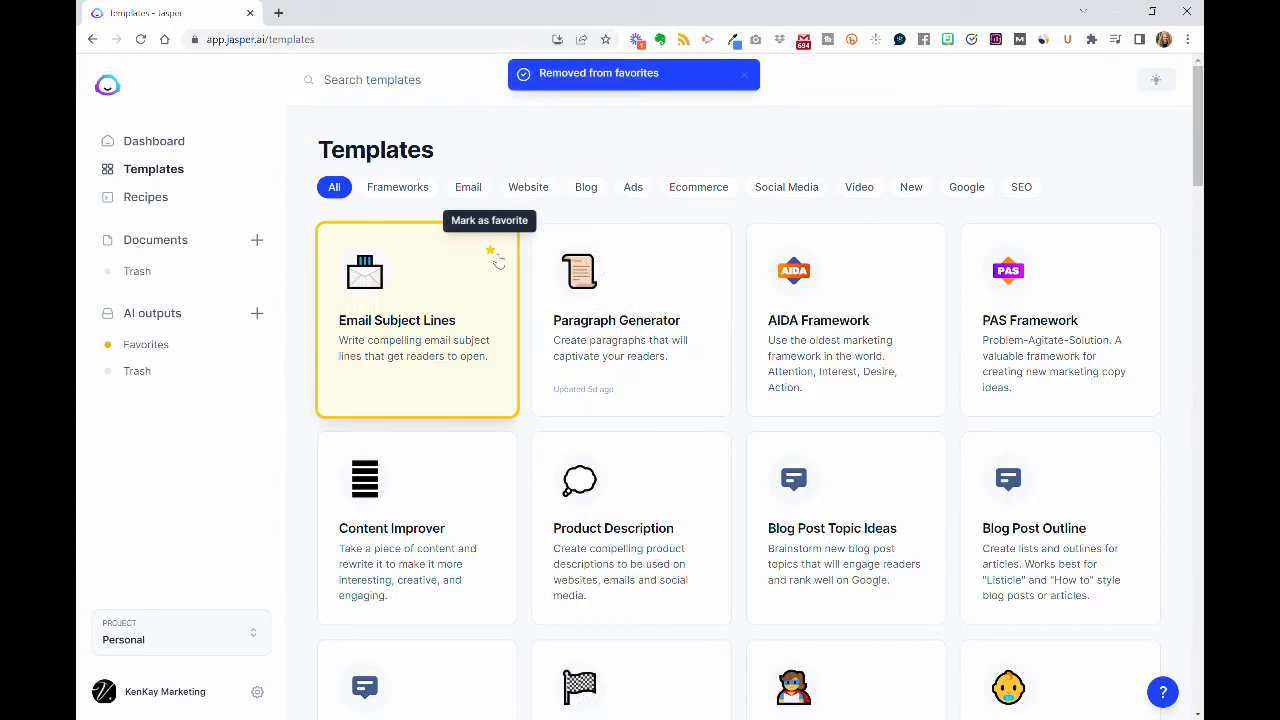
click(492, 252)
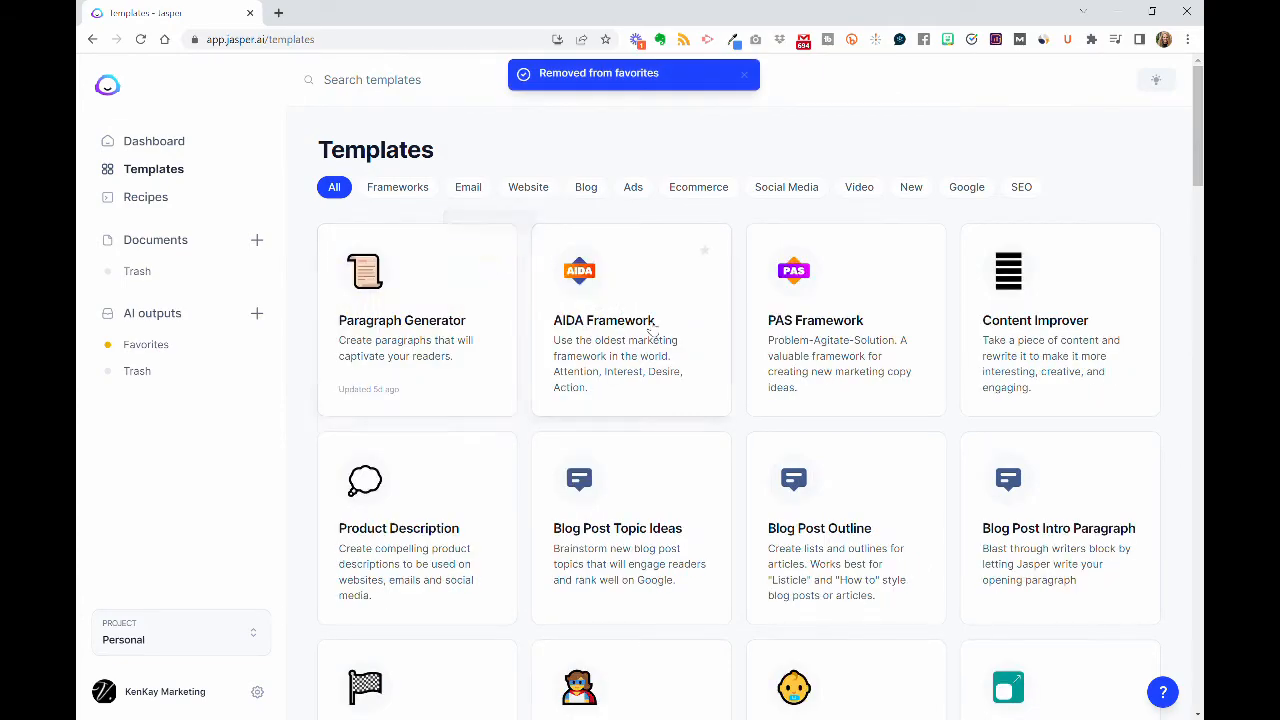
Look through the full template library to see which kinds of copy it covers.
scroll(652, 330, down, 12)
scroll(652, 330, up, 5)
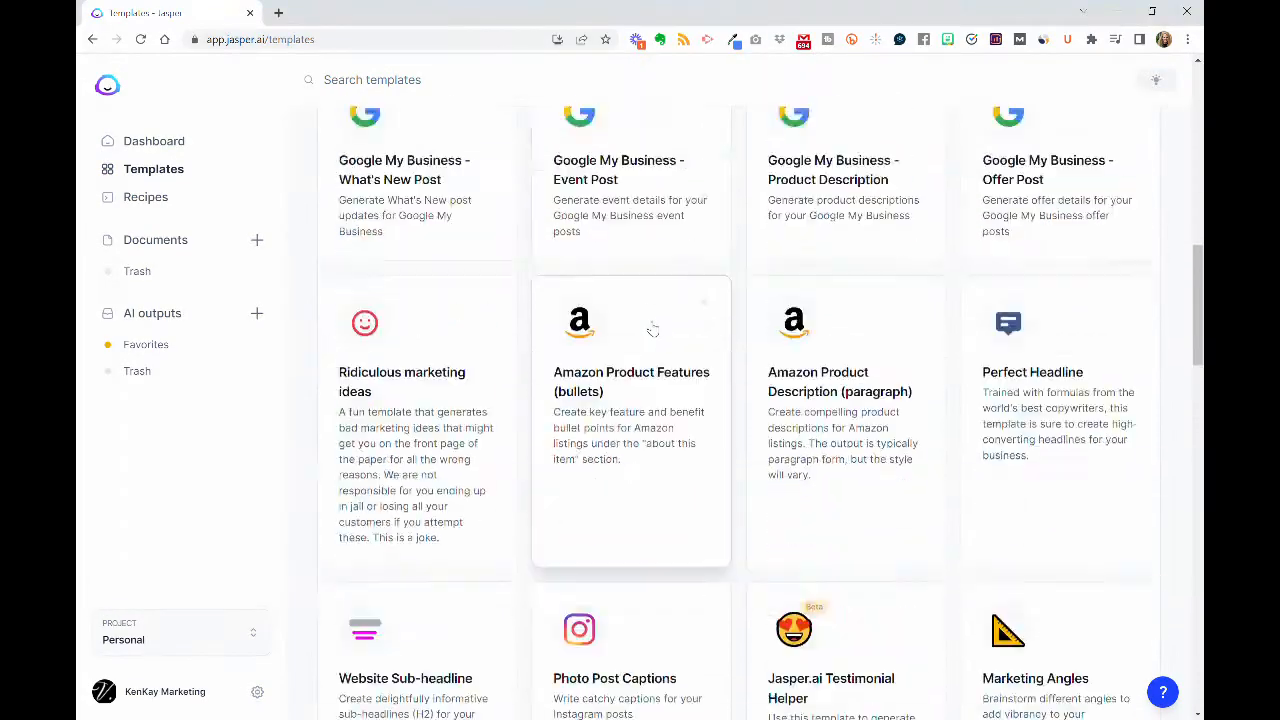
scroll(652, 330, down, 6)
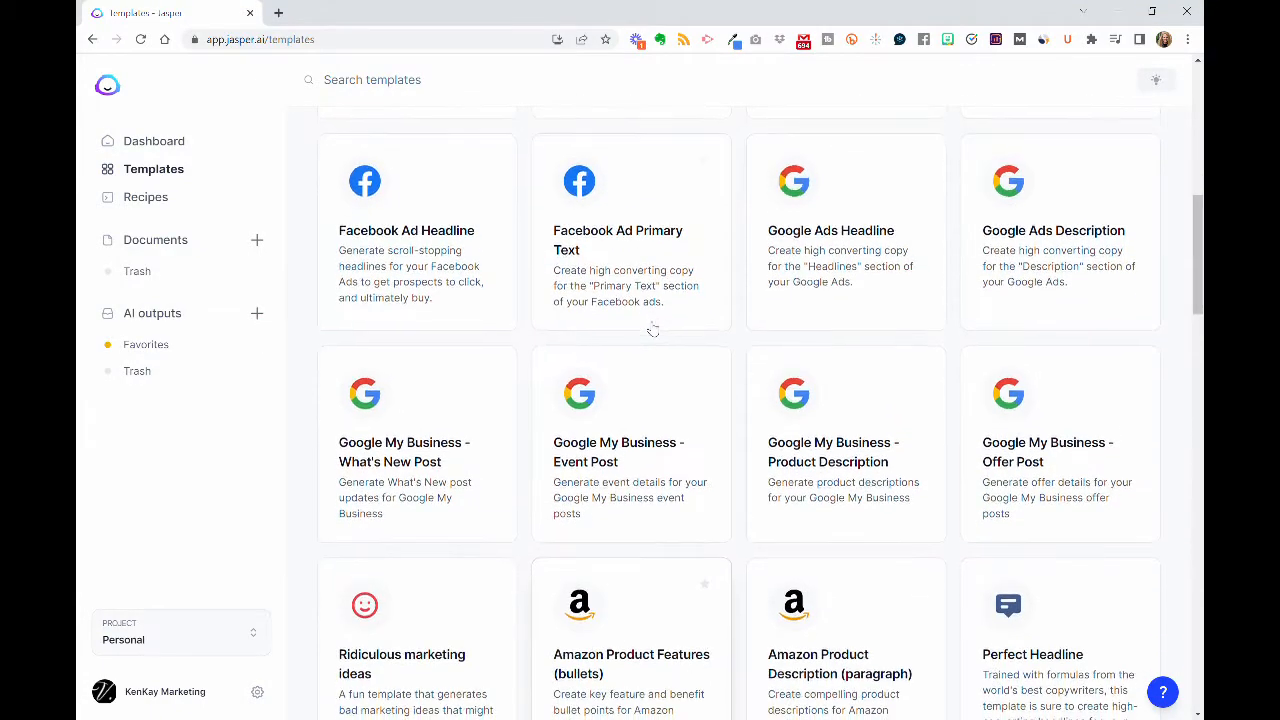
scroll(652, 335, down, 2)
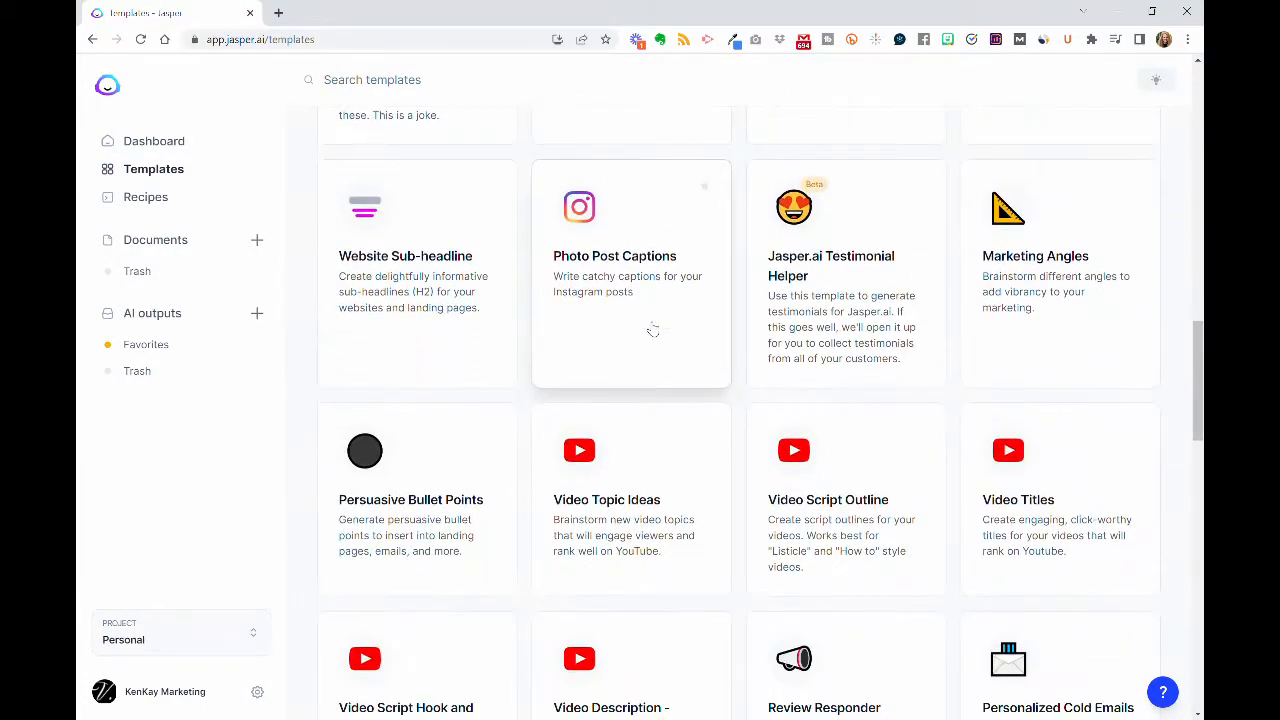
scroll(652, 330, up, 1)
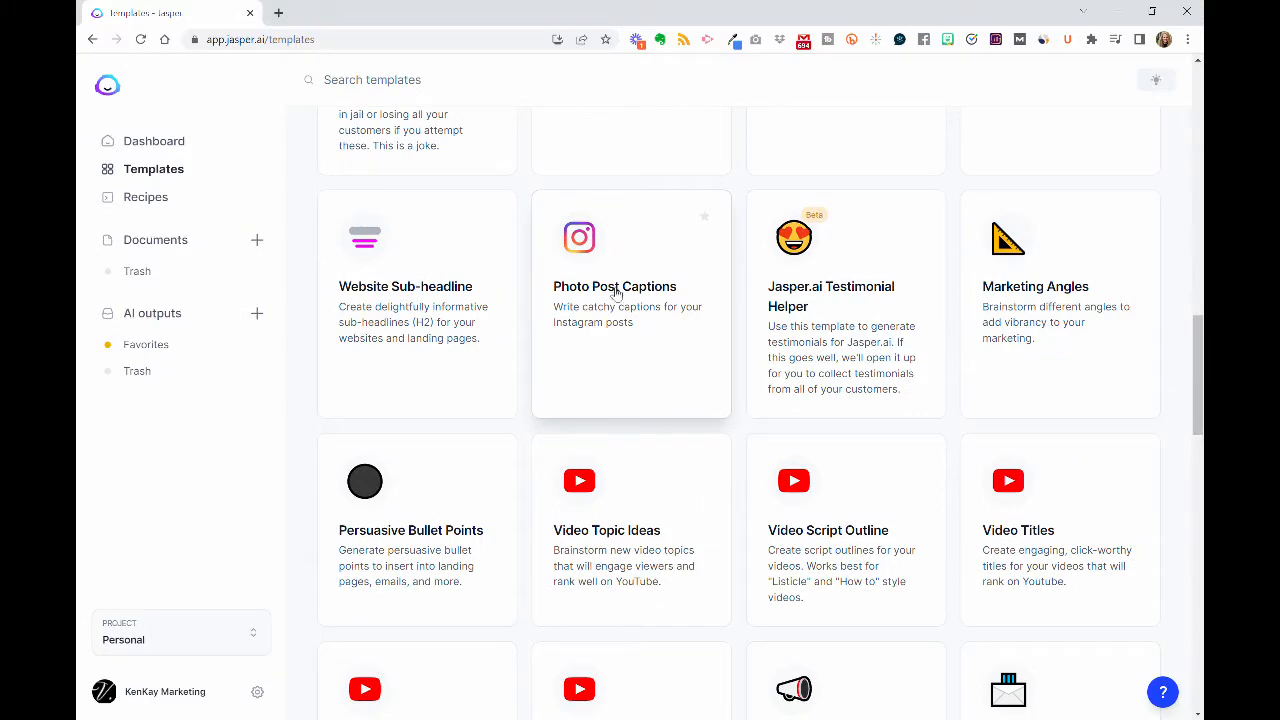
scroll(621, 300, down, 10)
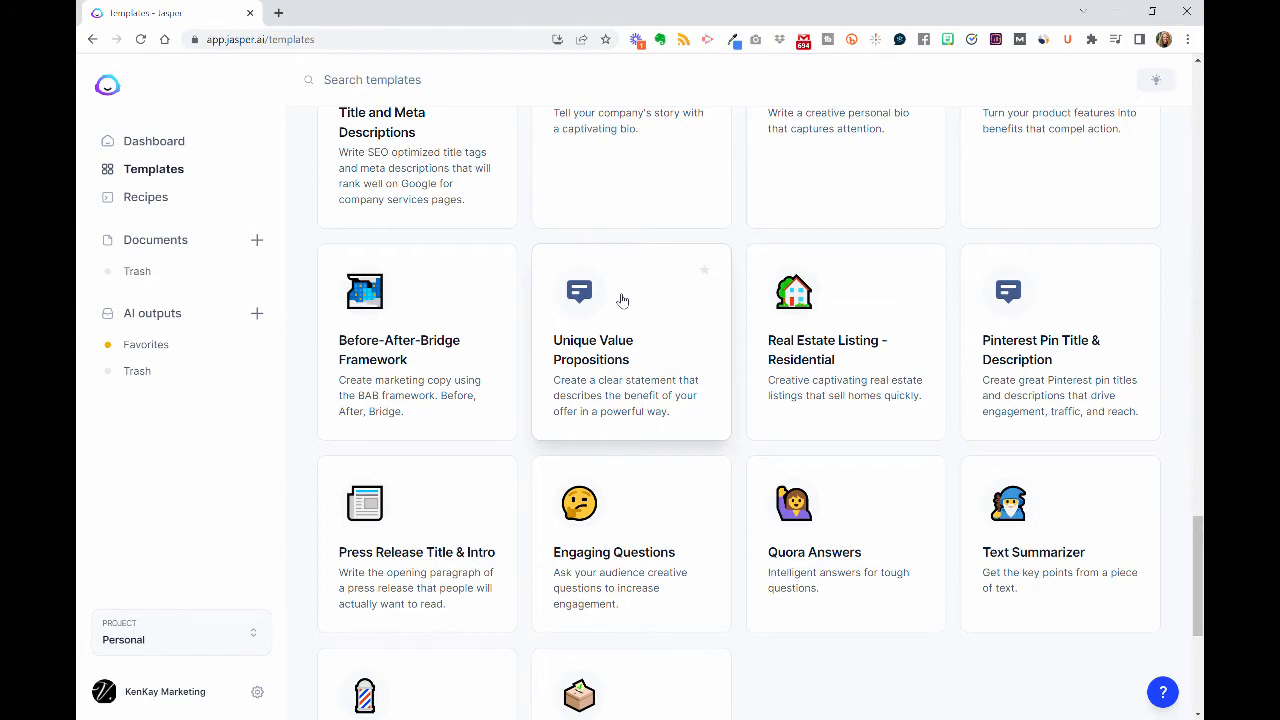
scroll(621, 300, up, 20)
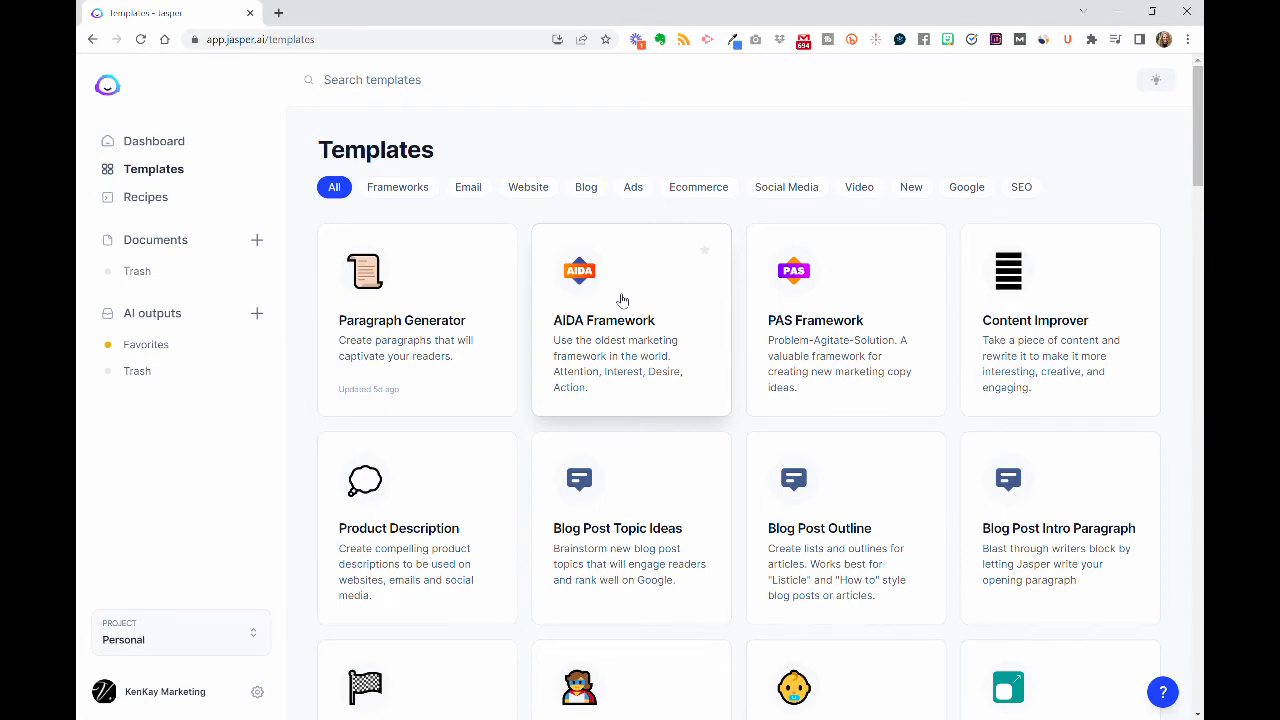
Open the recipes page and examine the featured recipes and the existing recipe copies.
click(160, 205)
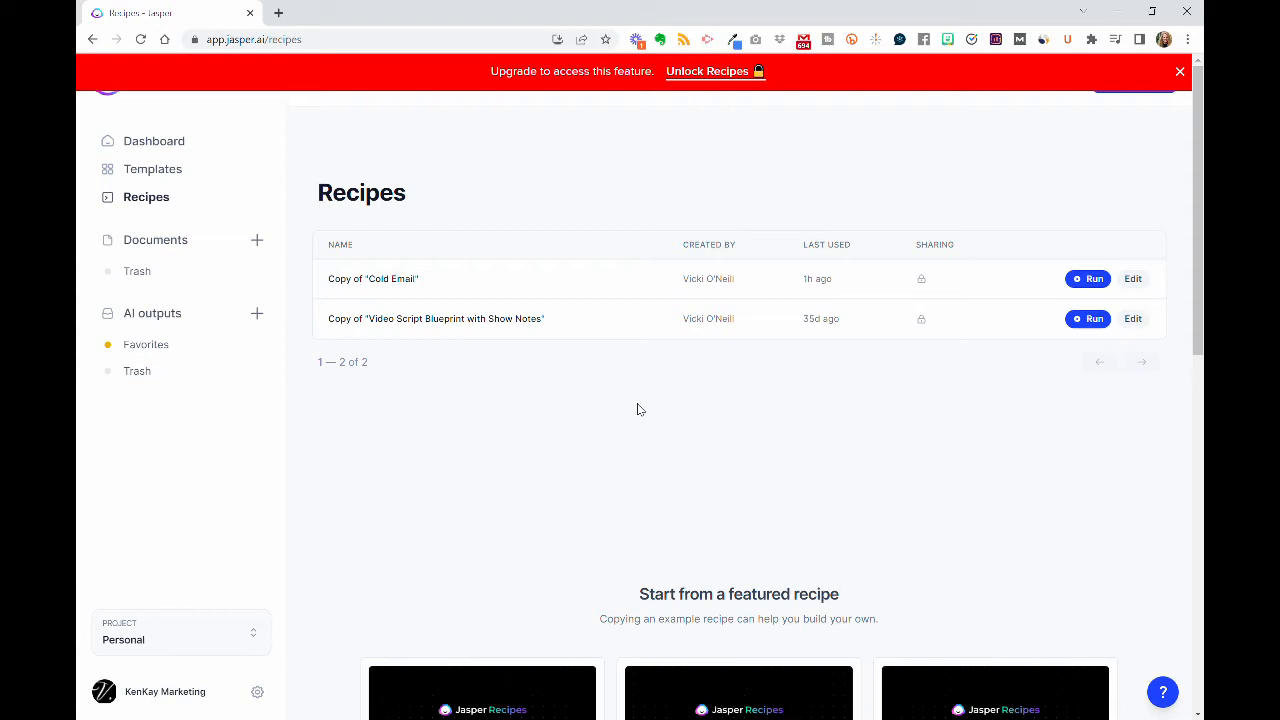
scroll(638, 409, down, 4)
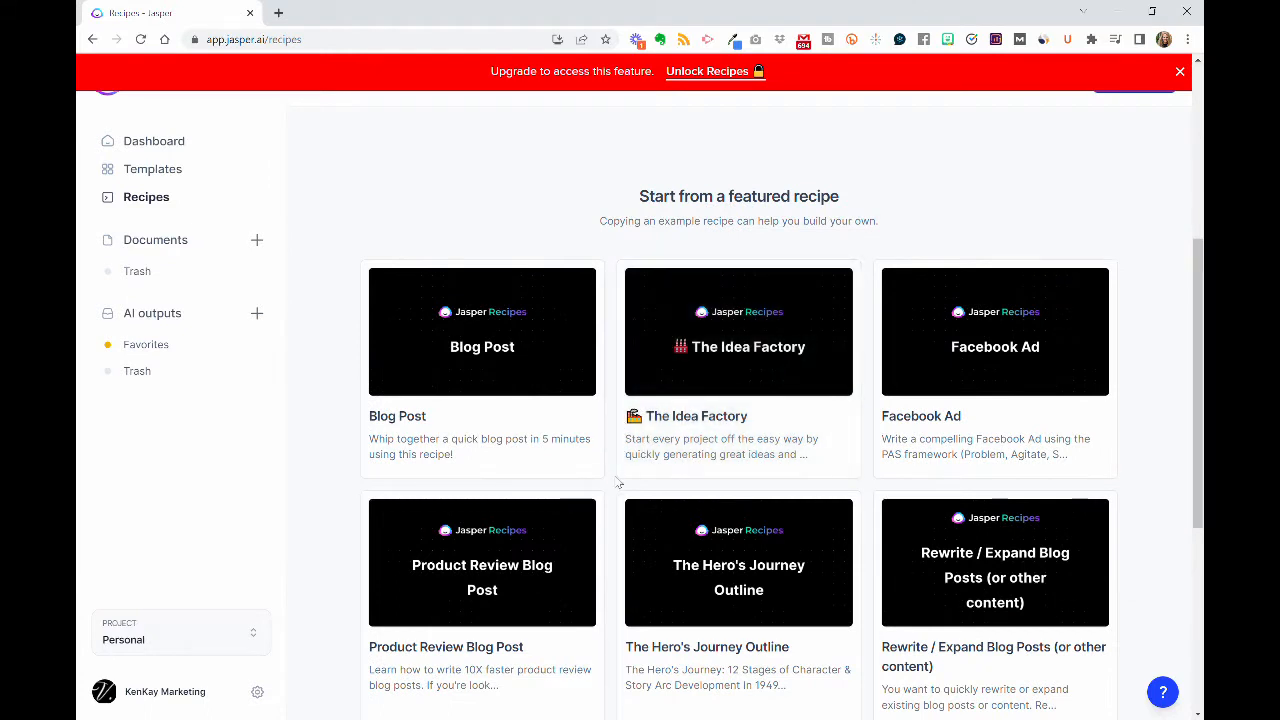
scroll(618, 483, down, 1)
scroll(618, 483, down, 3)
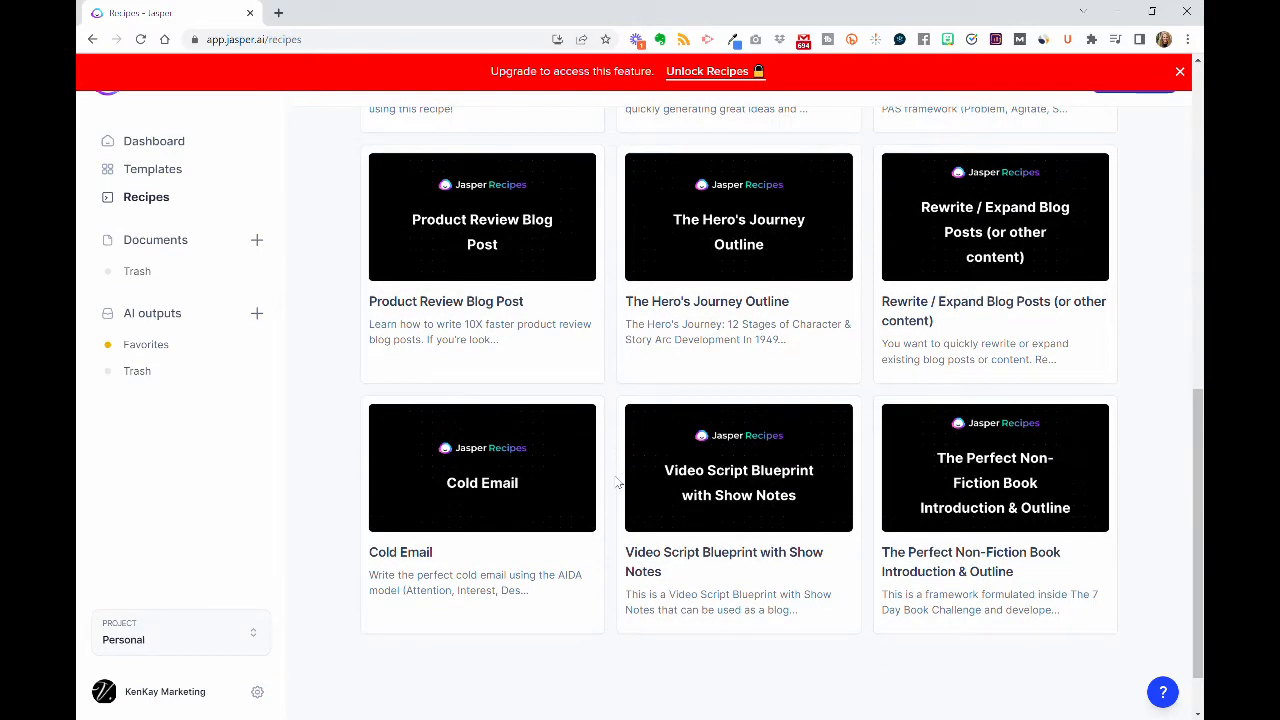
mouse_move(468, 472)
mouse_move(714, 497)
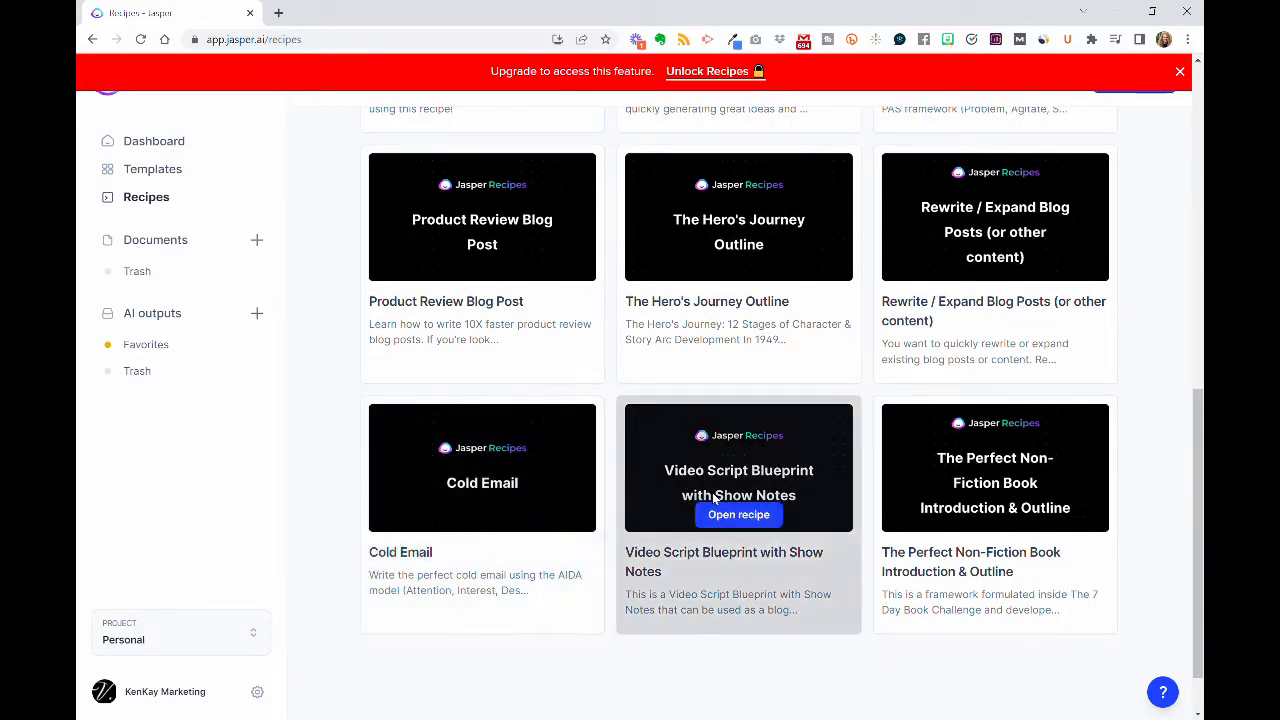
scroll(714, 497, up, 4)
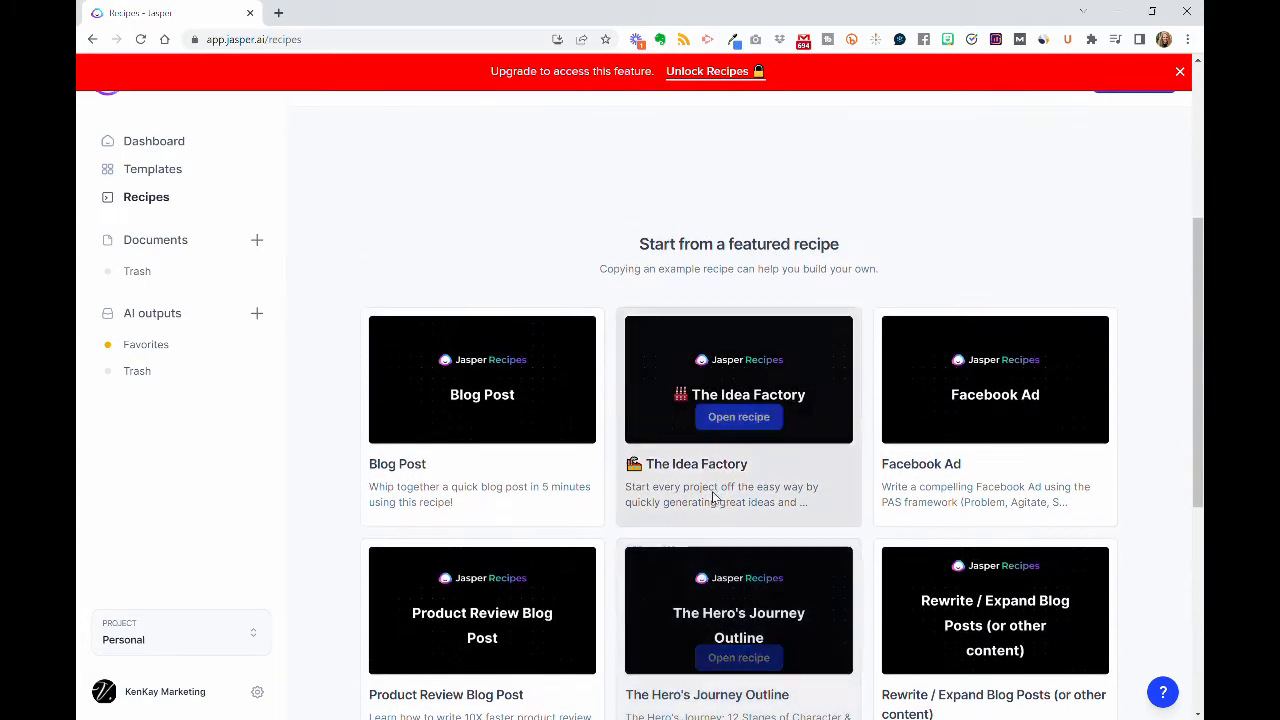
mouse_move(473, 432)
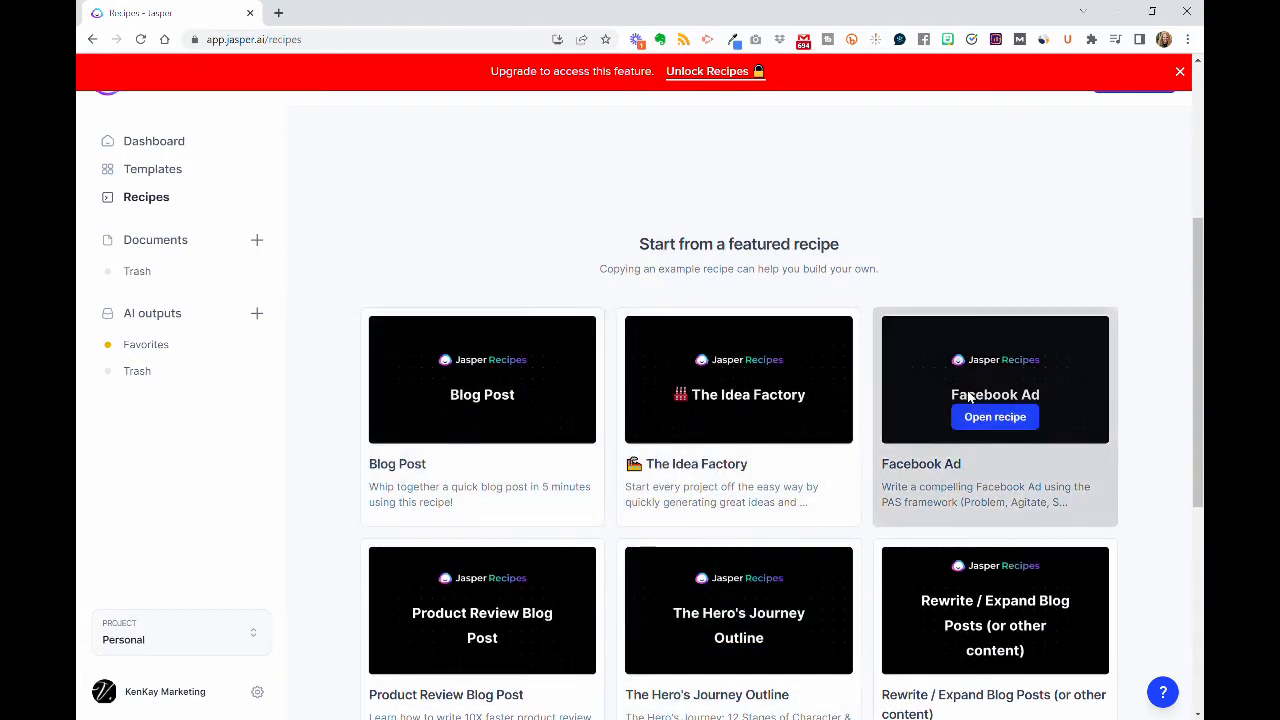
scroll(841, 397, up, 3)
scroll(841, 397, up, 1)
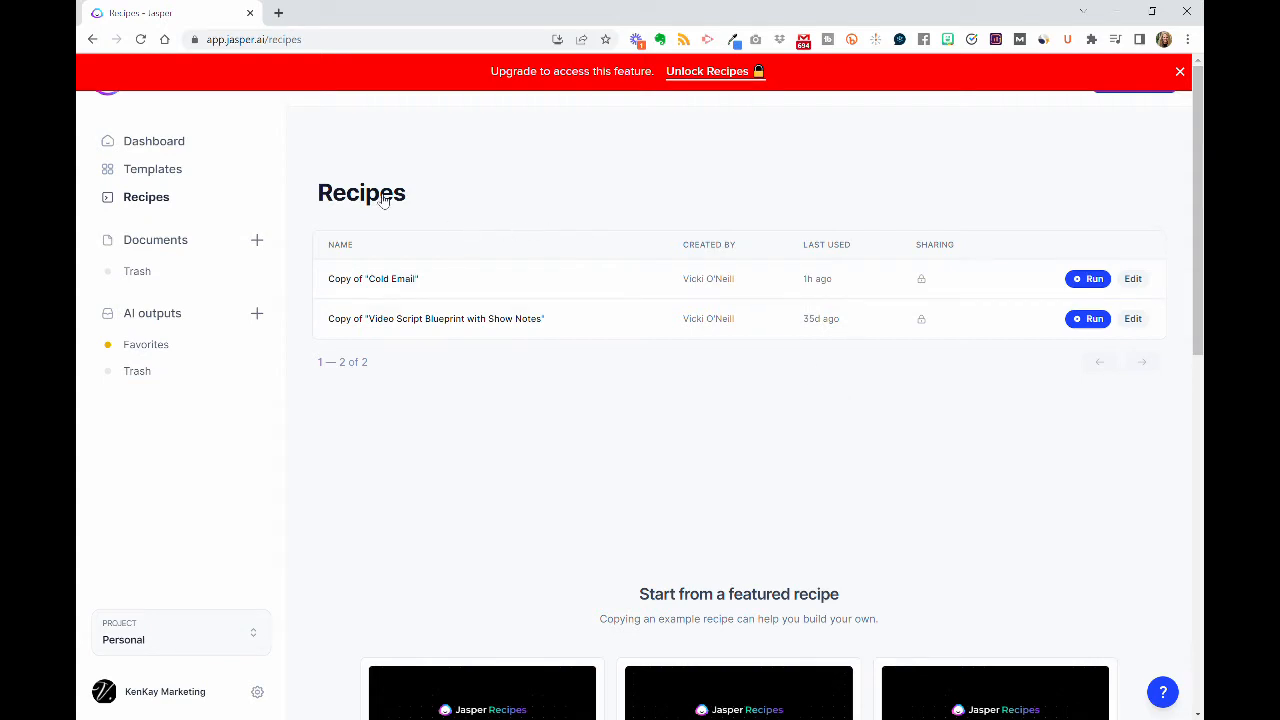
Open the PAS Framework template from the template library and enter "Video Marketing Coach" as the company/product name.
click(189, 173)
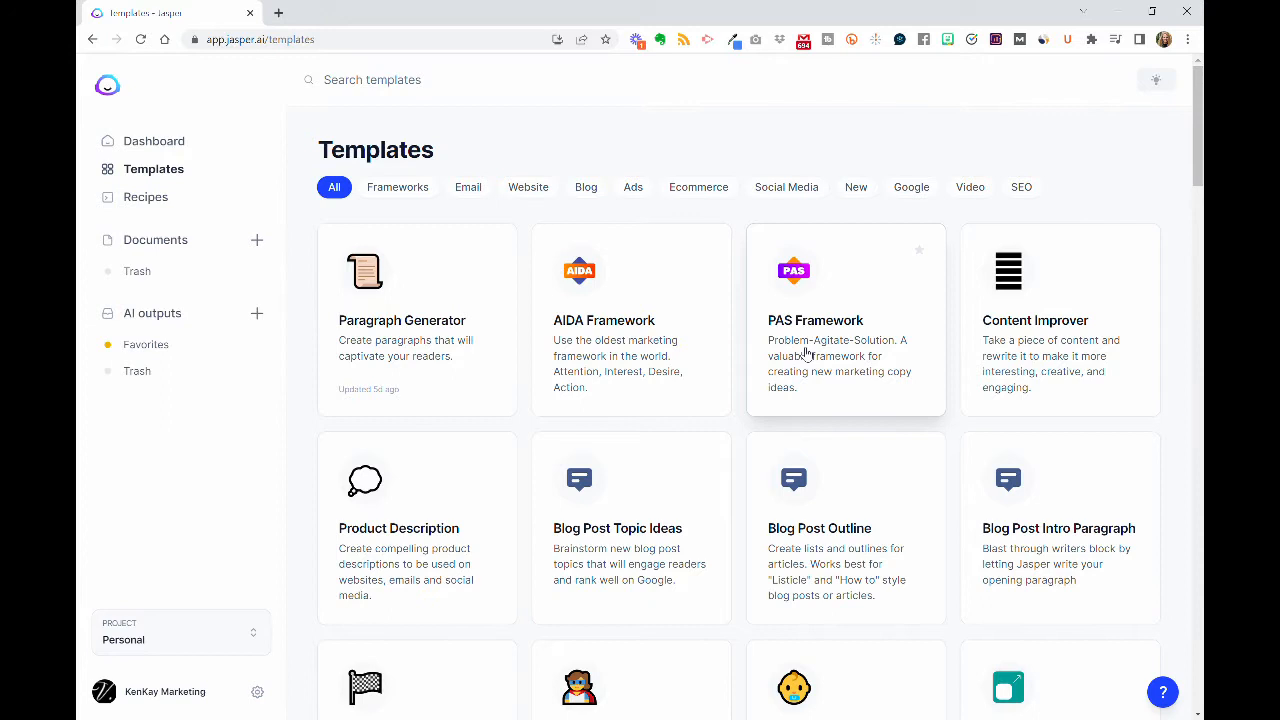
click(807, 354)
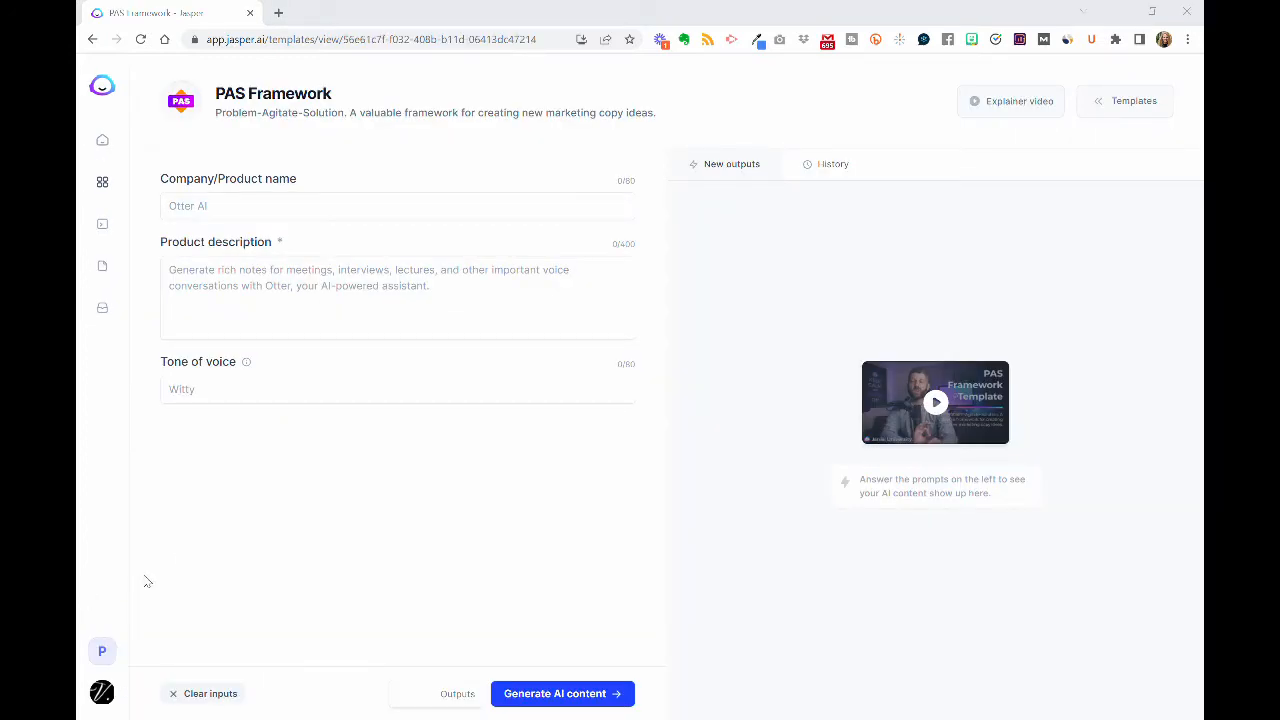
click(238, 213)
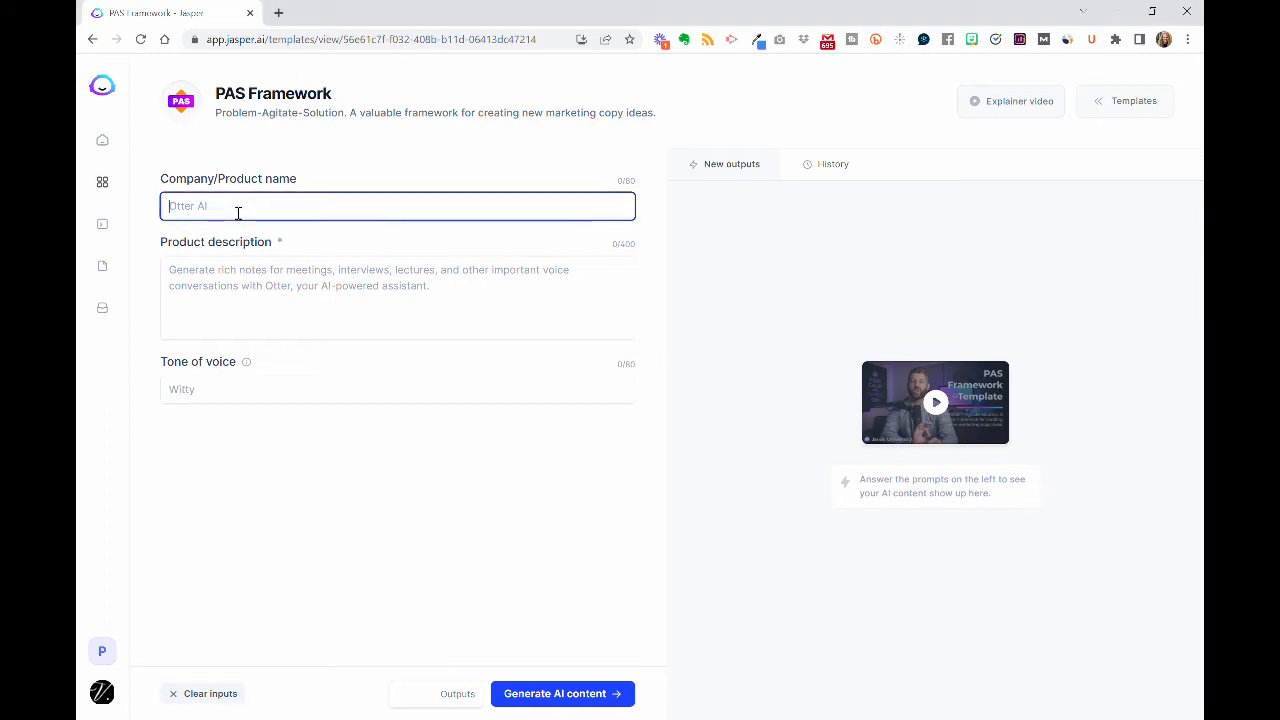
text(Video)
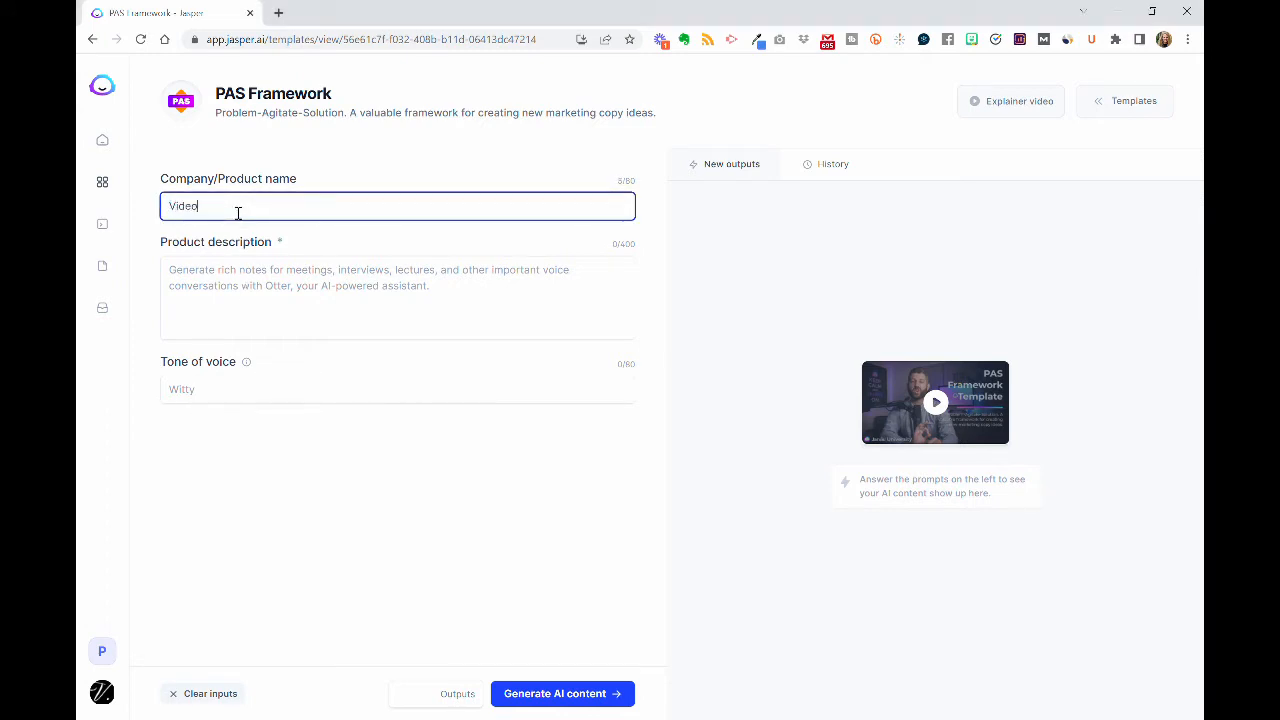
text( Marketing Coach)
Describe the product as high converting, video-first content creation that reduces time by 10X without fancy equipment or hiring more people, with tone of voice "friendly".
click(198, 277)
text(Create high converting content starting with video that automatically reduces the time spent by 10X so you can spend more time doing what you love - without fancy equipment or hiring more people.)
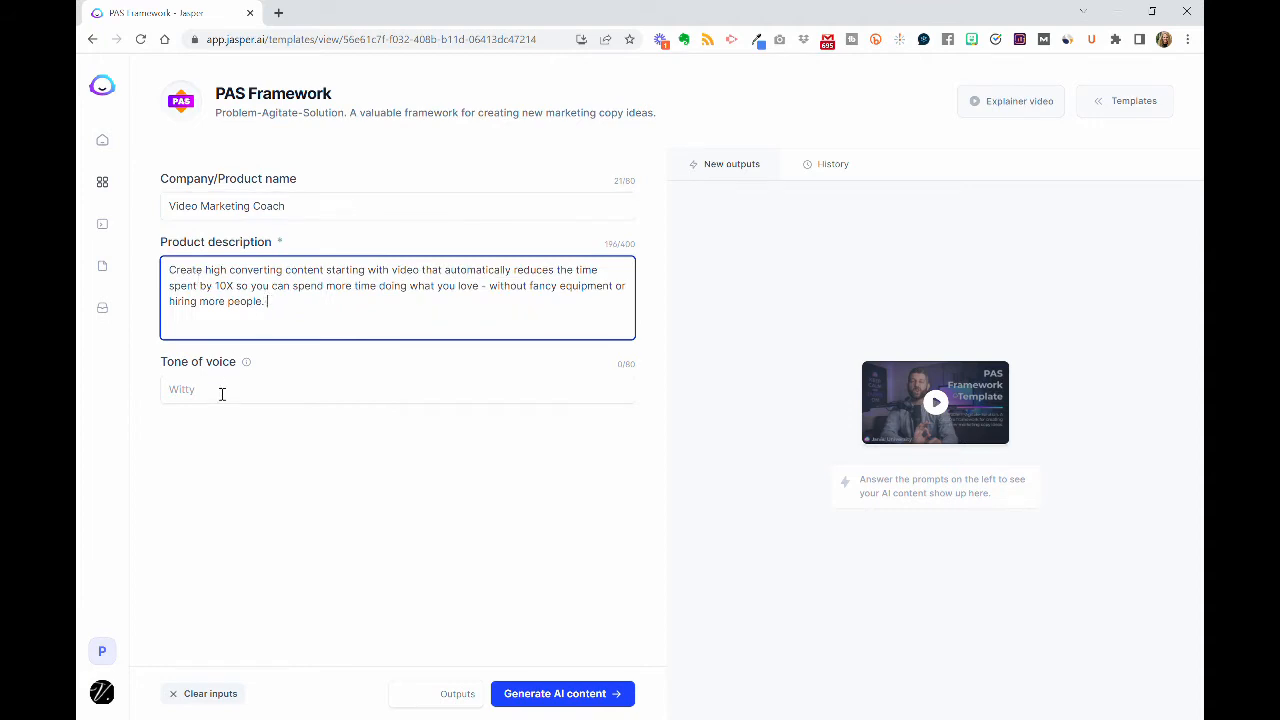
mouse_move(246, 369)
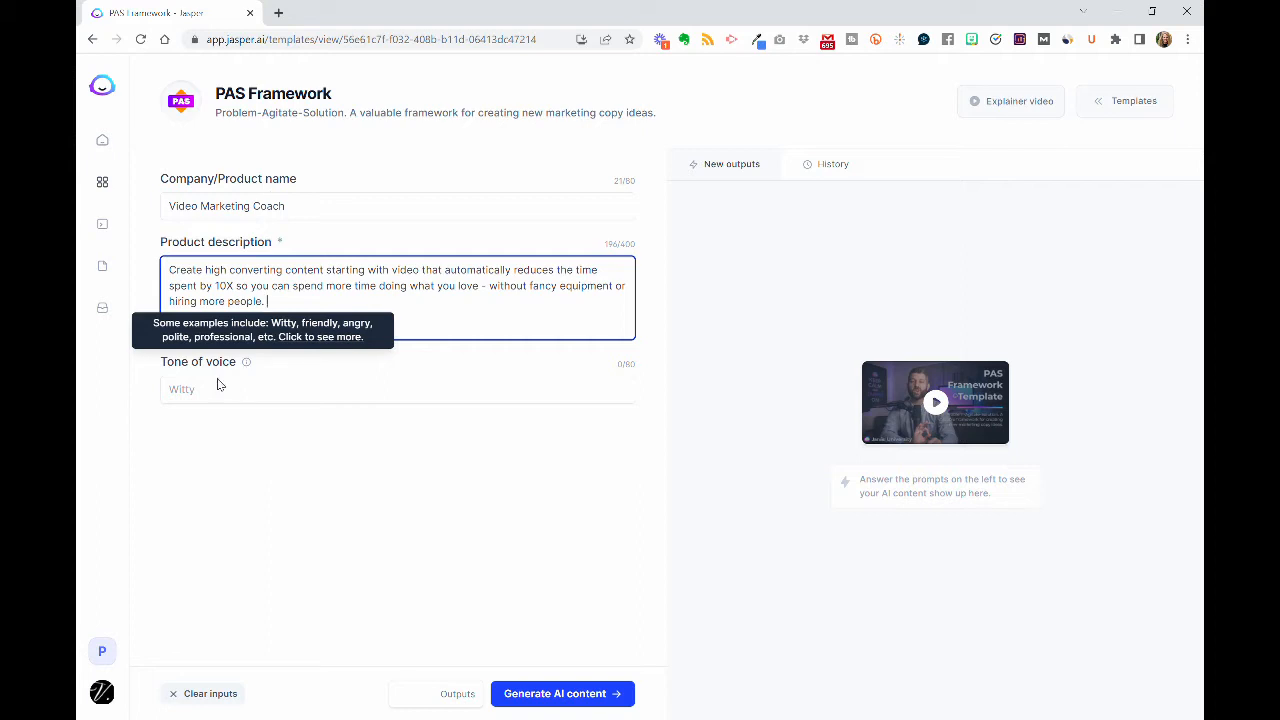
click(217, 395)
text(friendly)
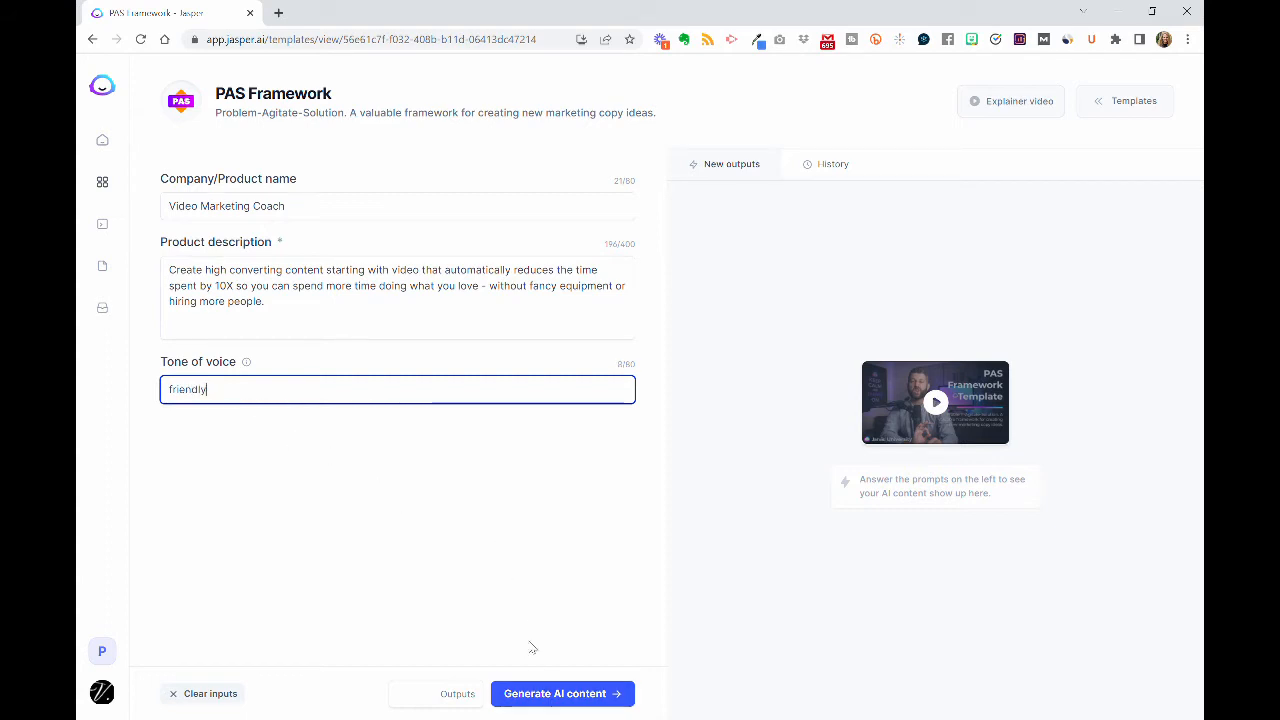
Generate AI content with 3 outputs and read through the resulting Problem-Agitate-Solution copy.
click(424, 695)
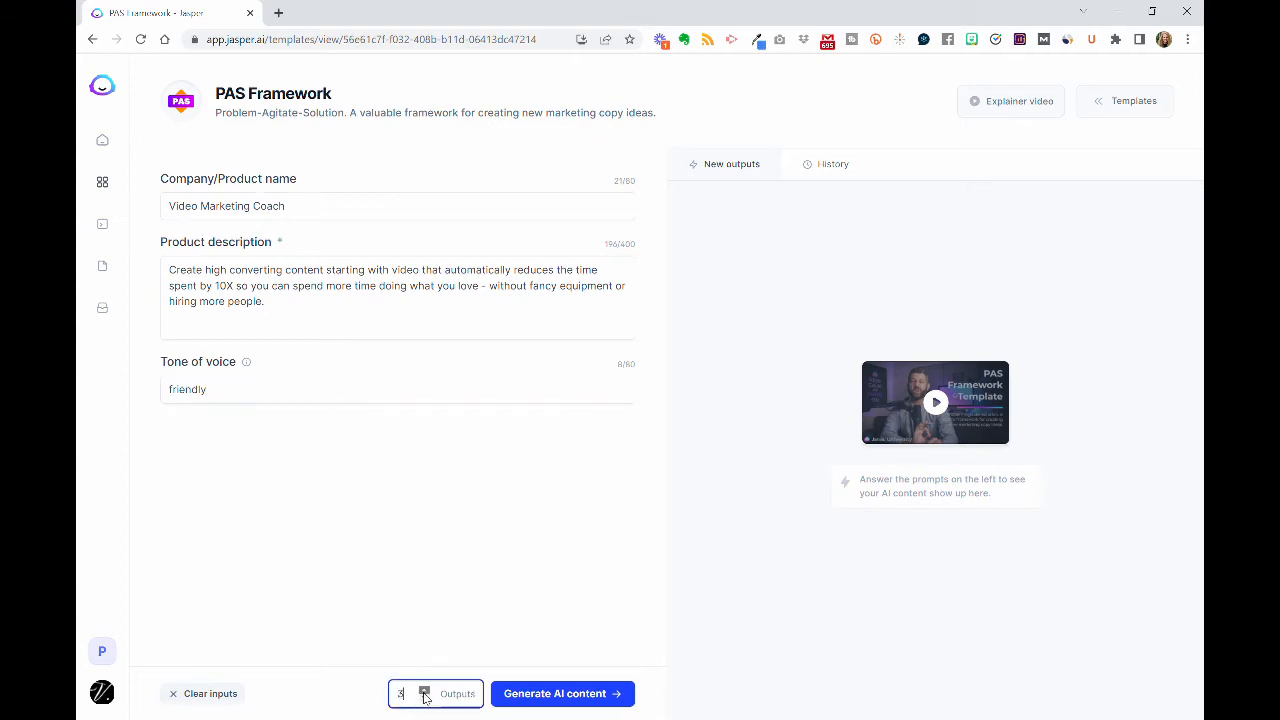
click(557, 697)
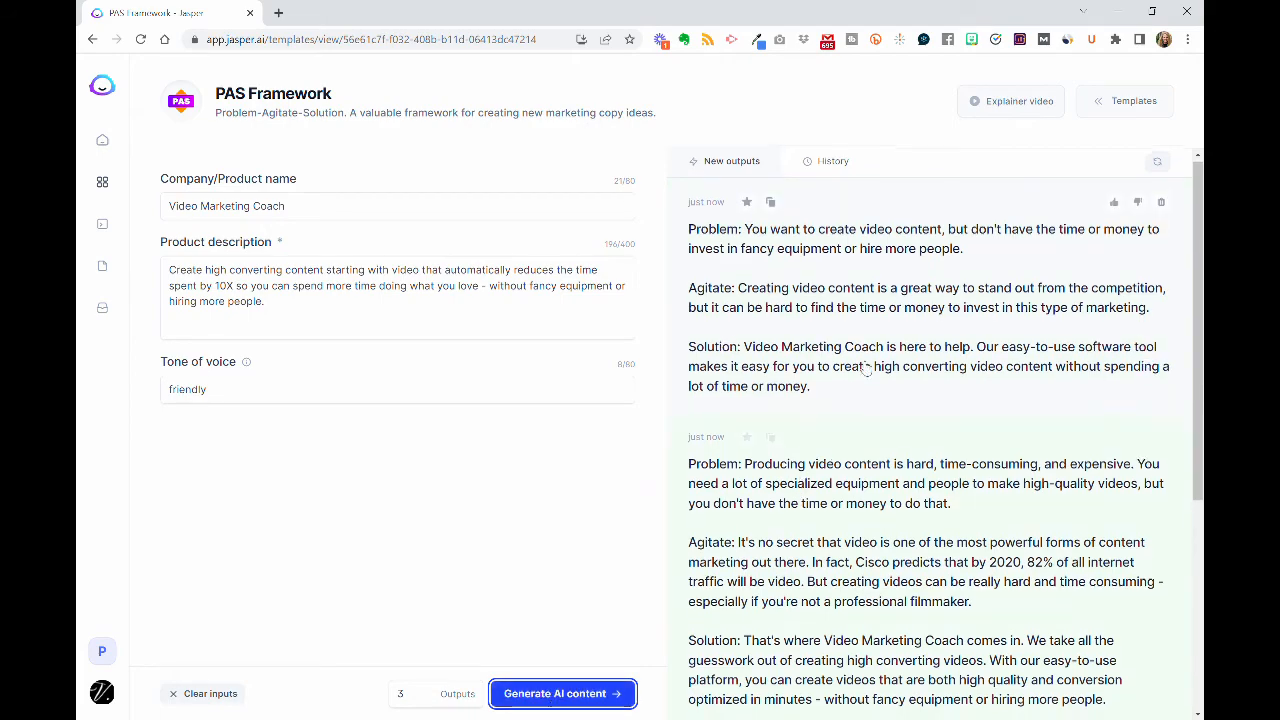
scroll(866, 368, down, 4)
scroll(866, 369, up, 4)
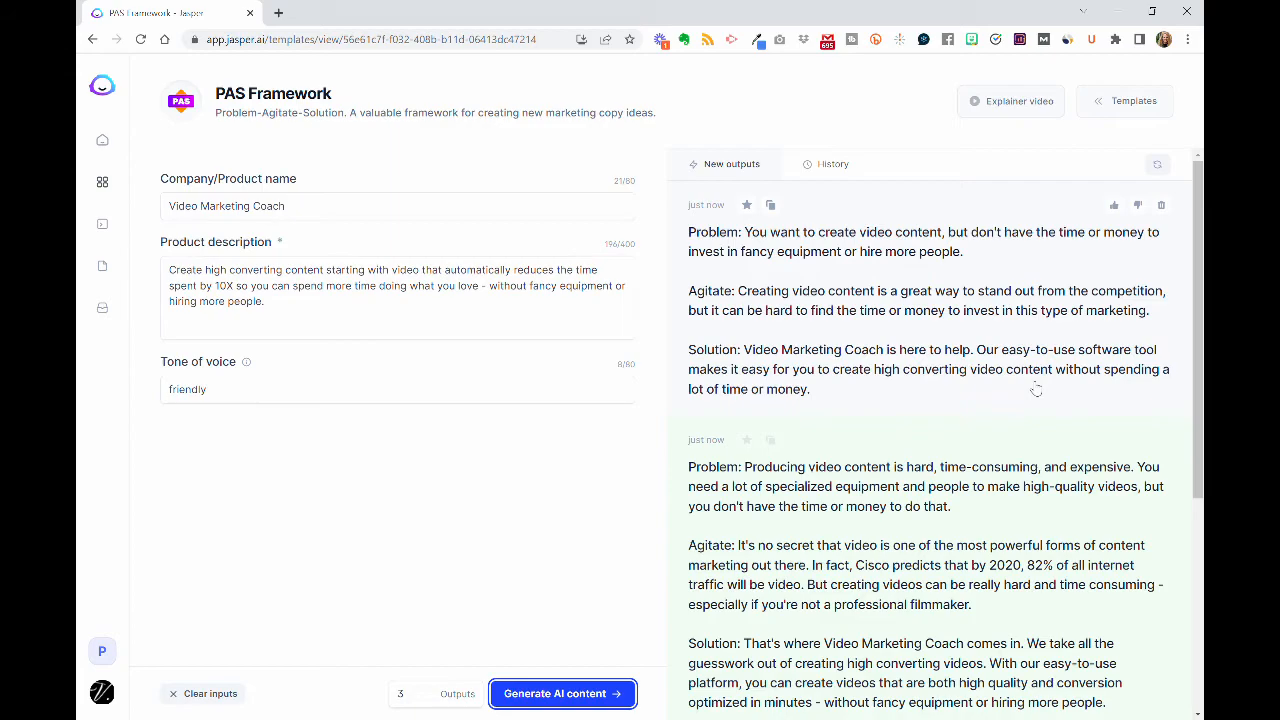
scroll(1036, 390, down, 4)
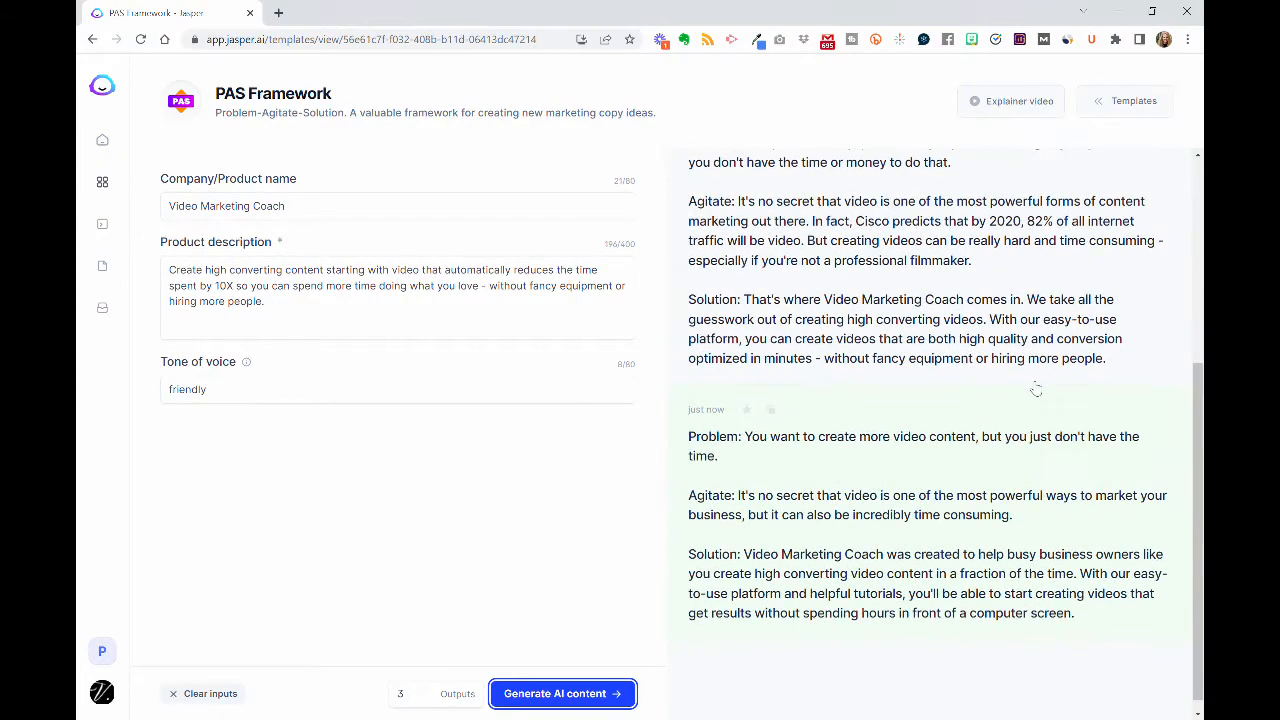
scroll(1036, 390, up, 4)
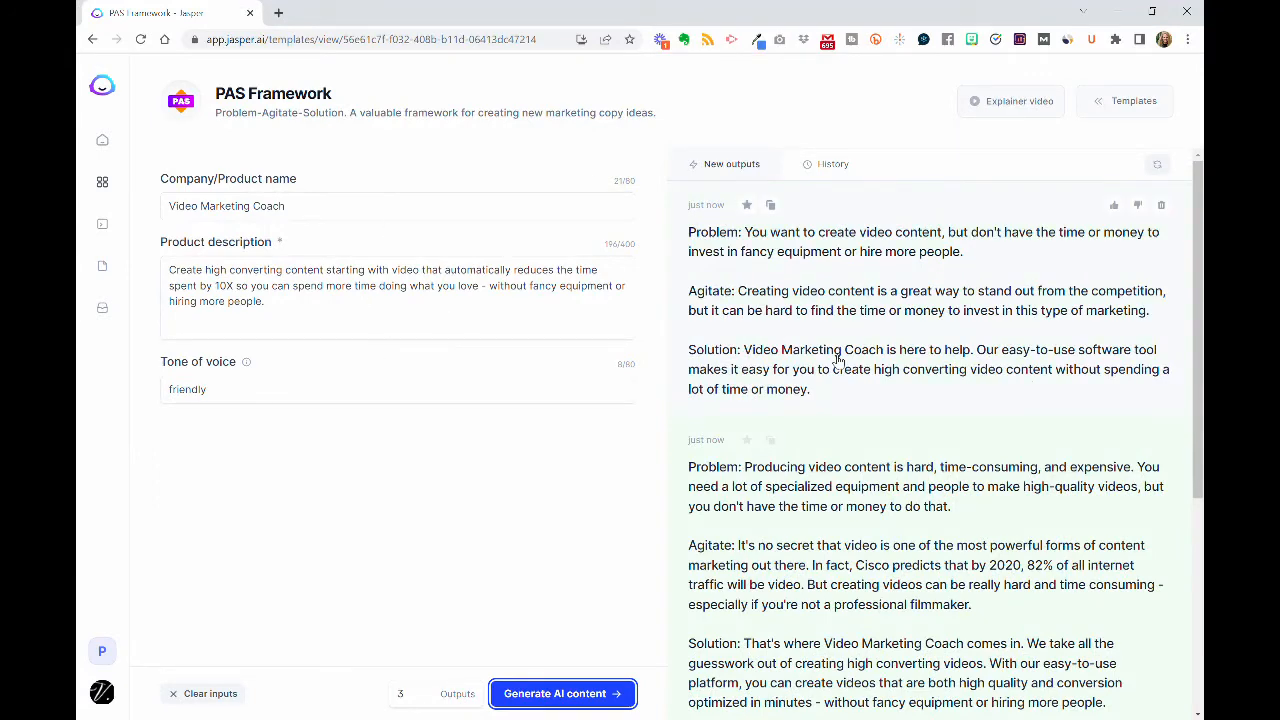
Review the three generated PAS outputs, copy the first one's full text to the clipboard, and mark that output as a favorite.
scroll(894, 632, down, 4)
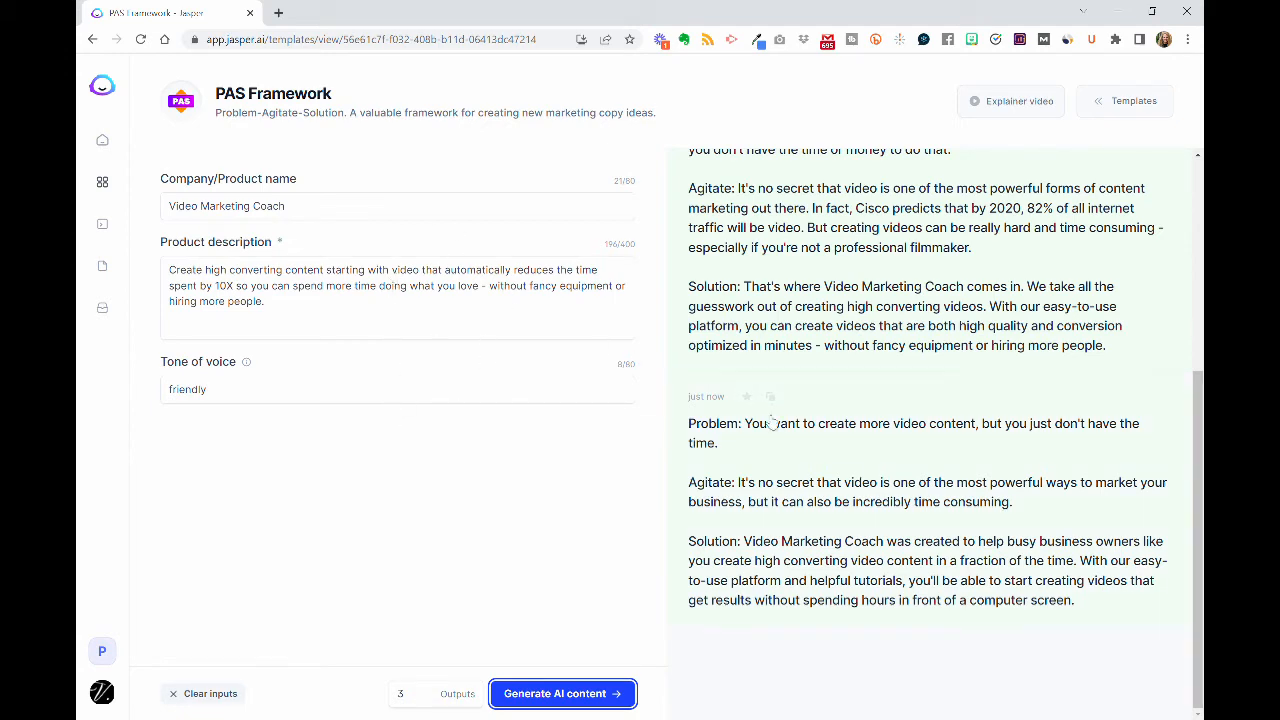
scroll(935, 330, up, 4)
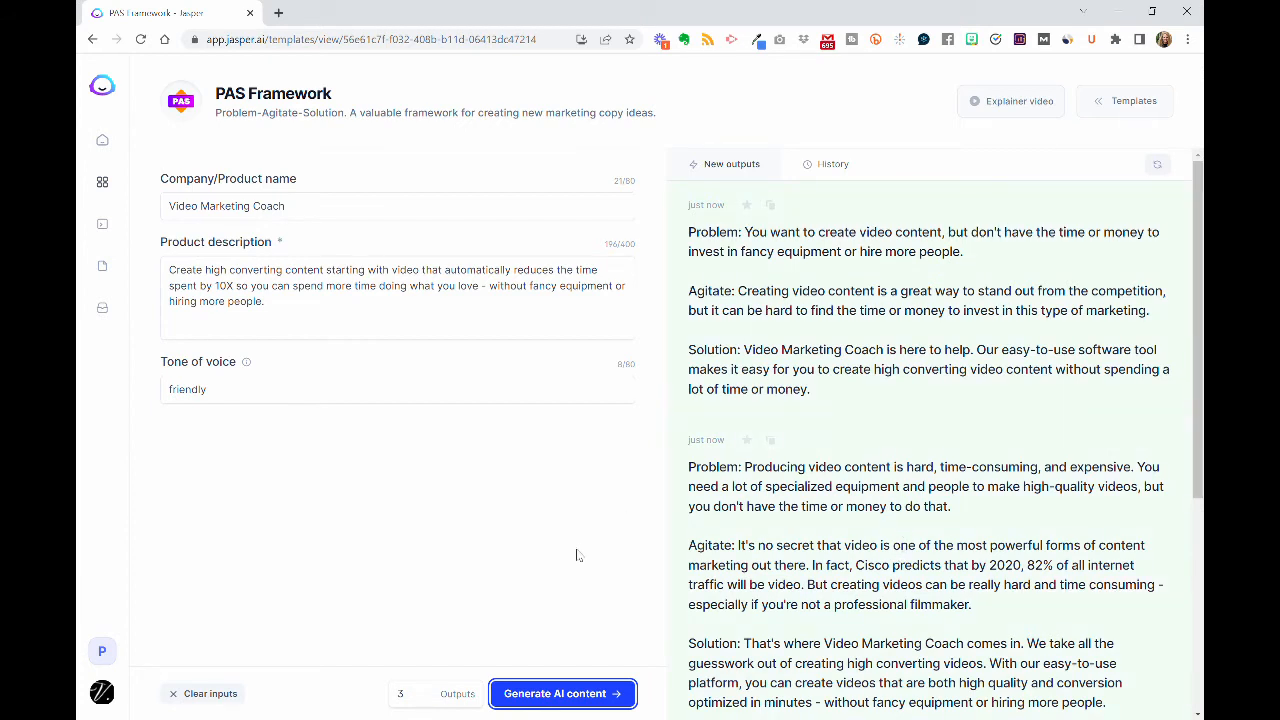
click(790, 343)
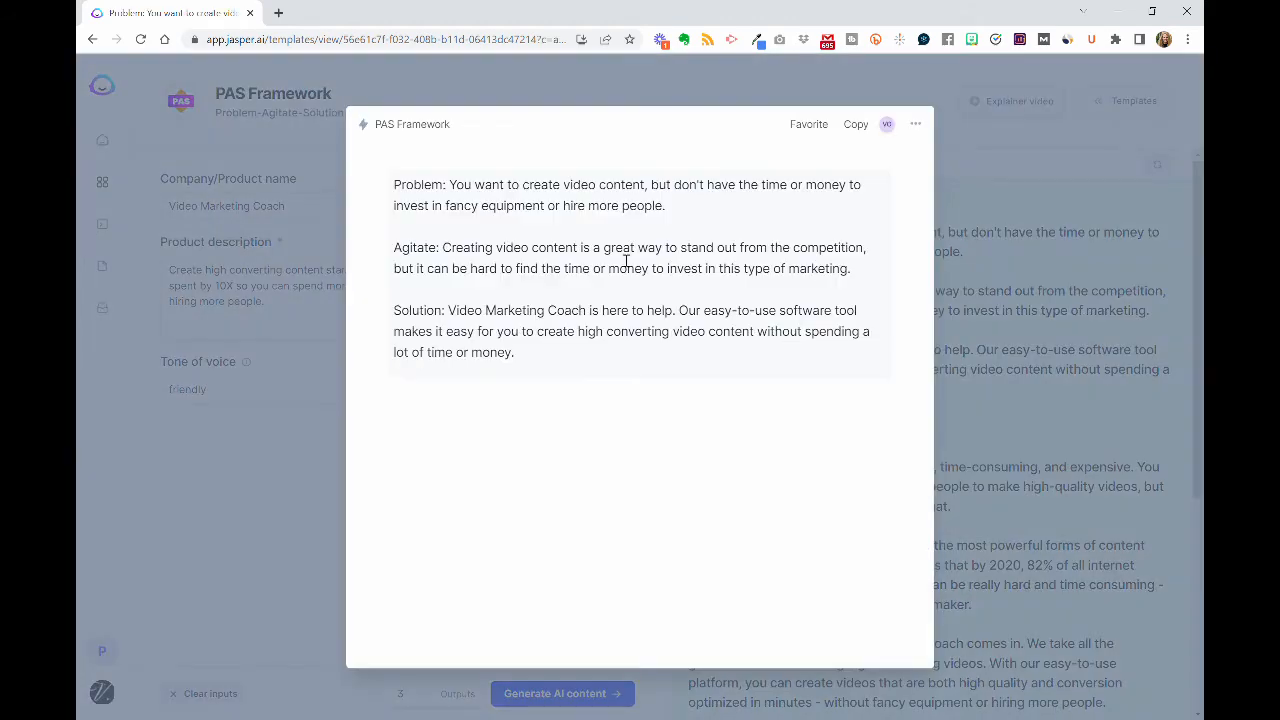
click(856, 127)
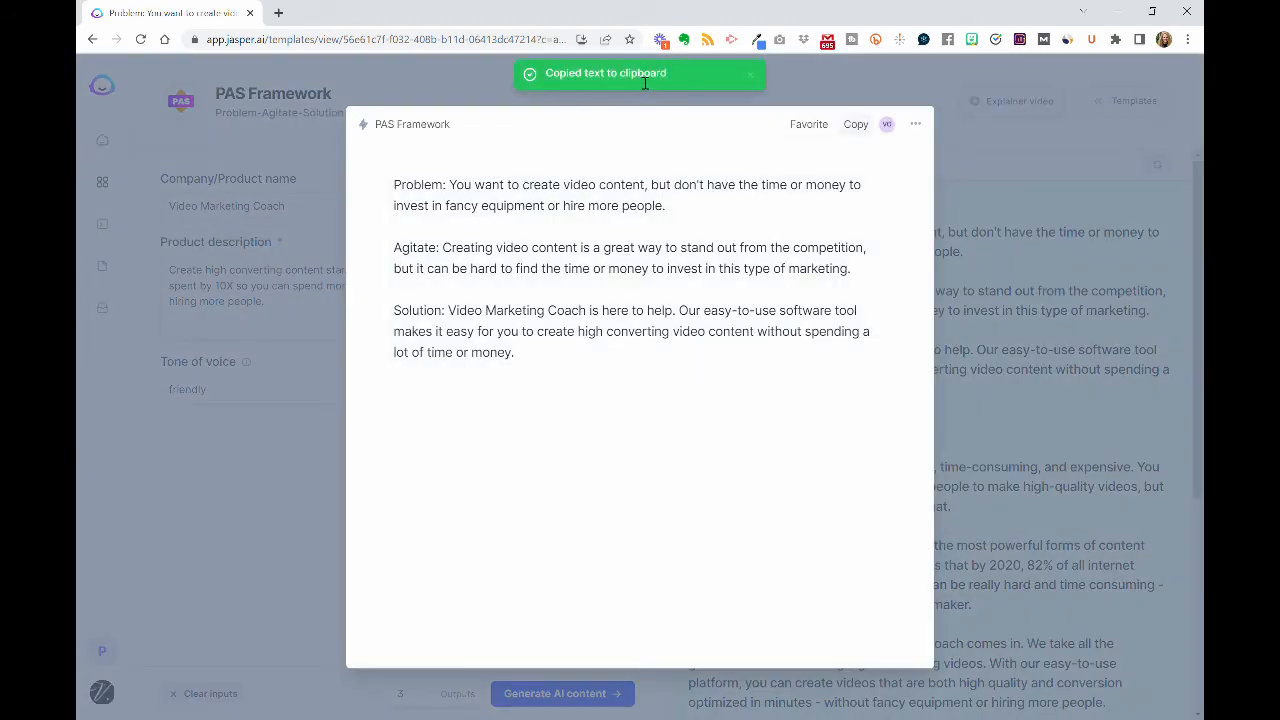
key(ctrl+a)
click(995, 306)
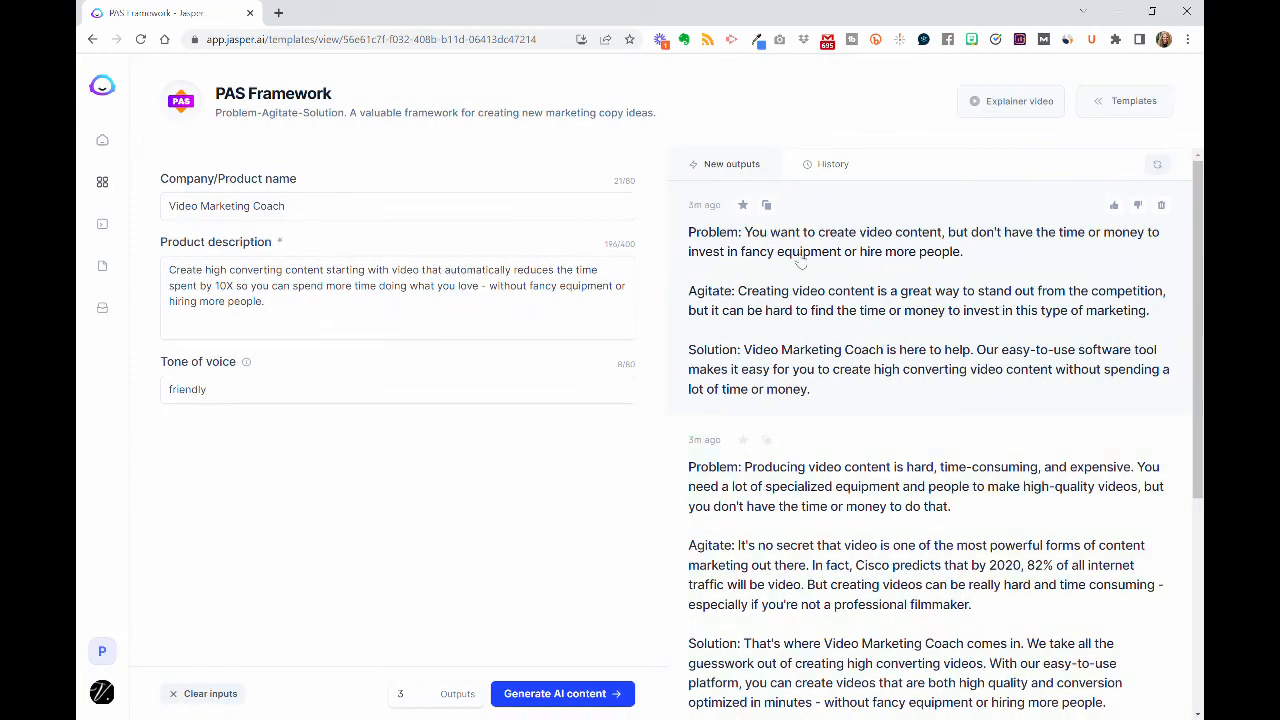
click(743, 205)
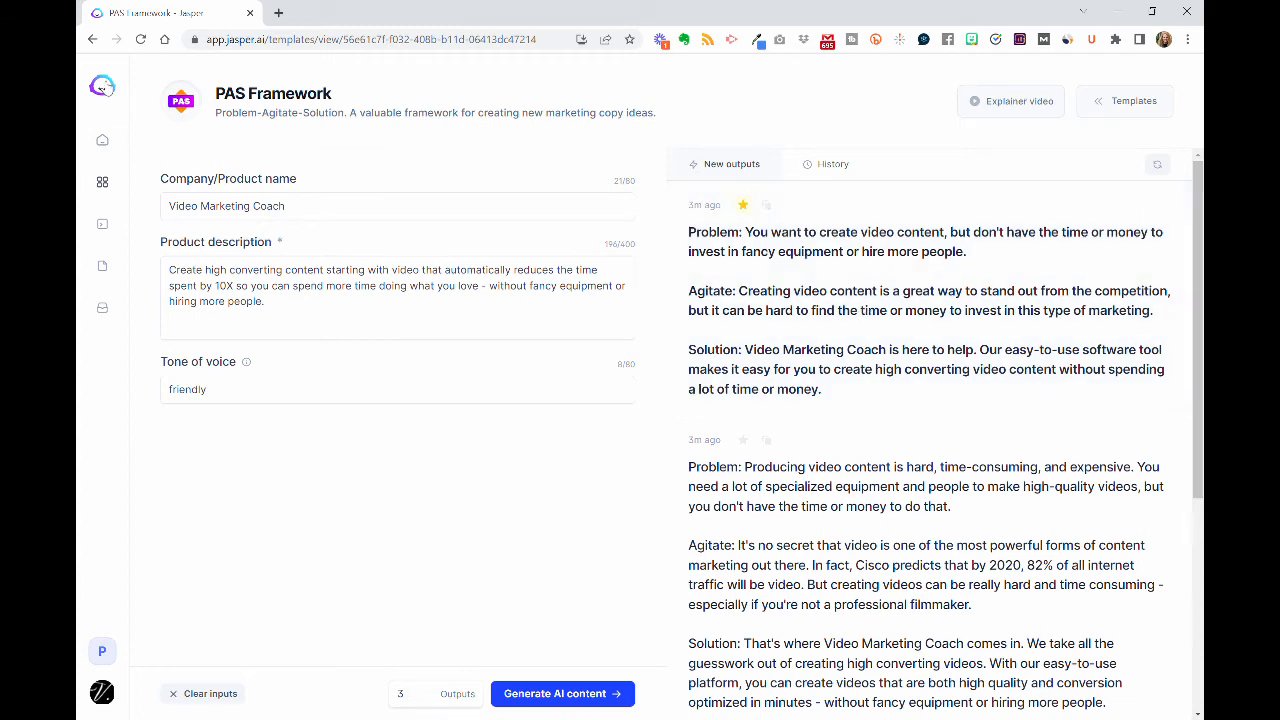
Leave the PAS Framework template and return to the full template library.
click(102, 86)
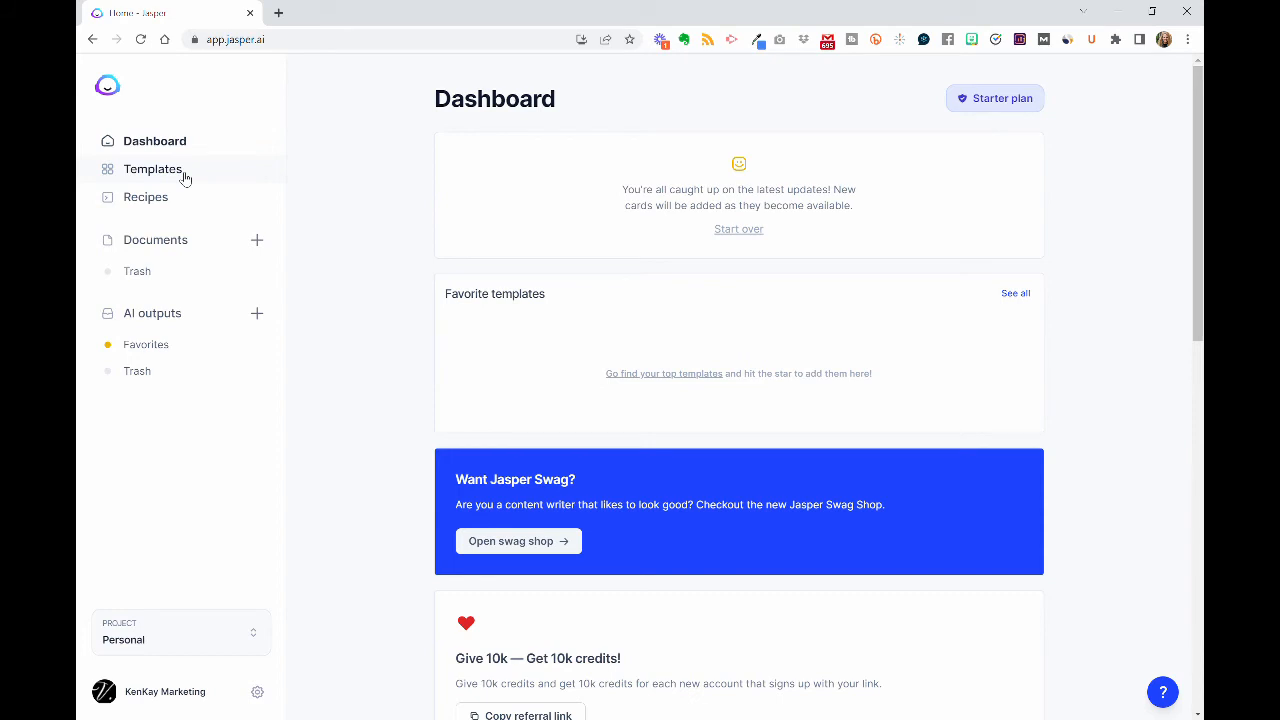
click(185, 176)
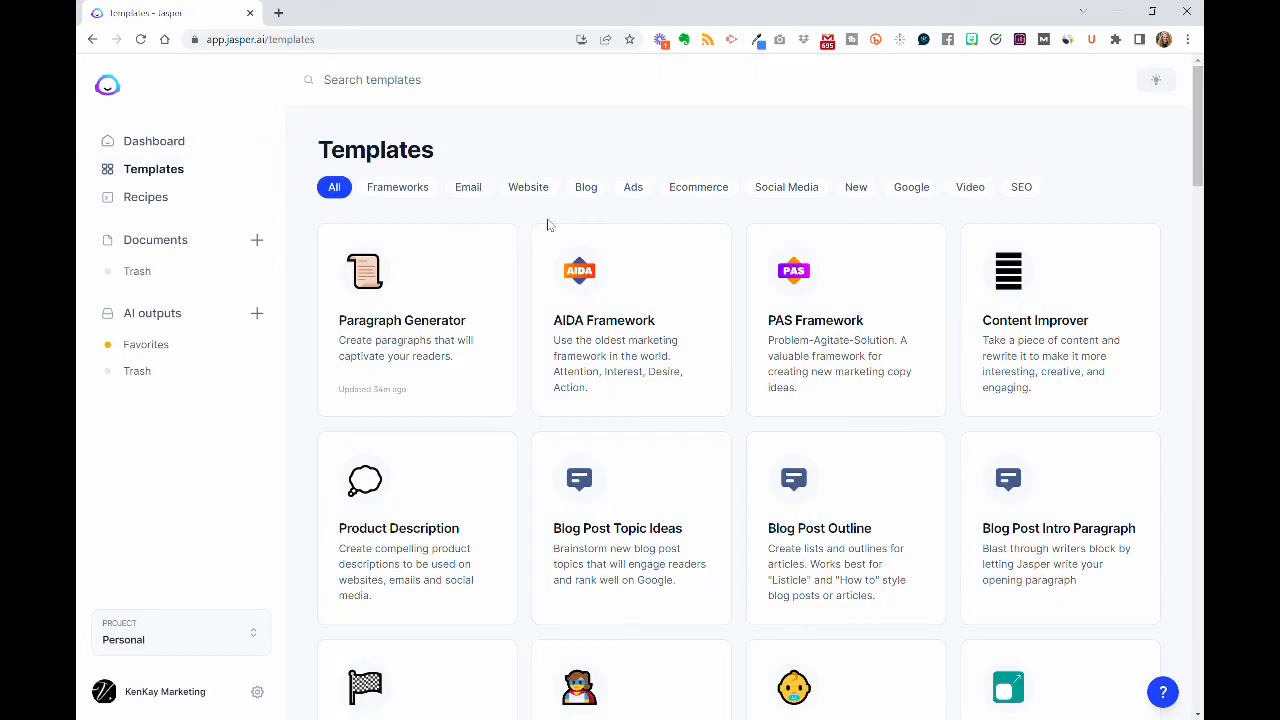